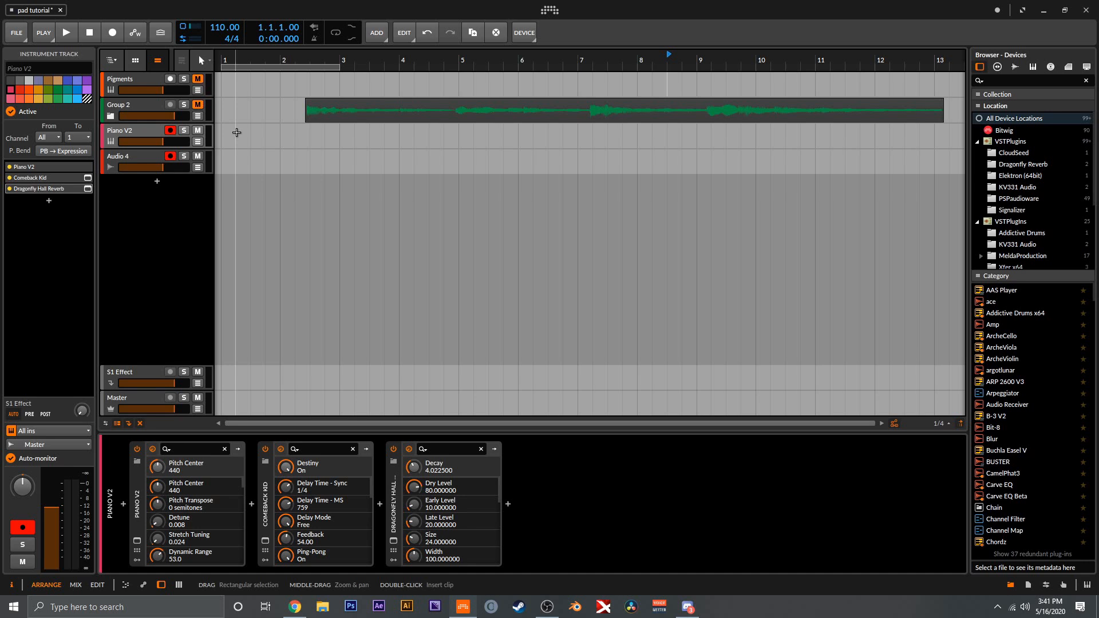
- Record a piano take of about 16 bars onto the armed Piano V2 and Audio 4 tracks
key("r")
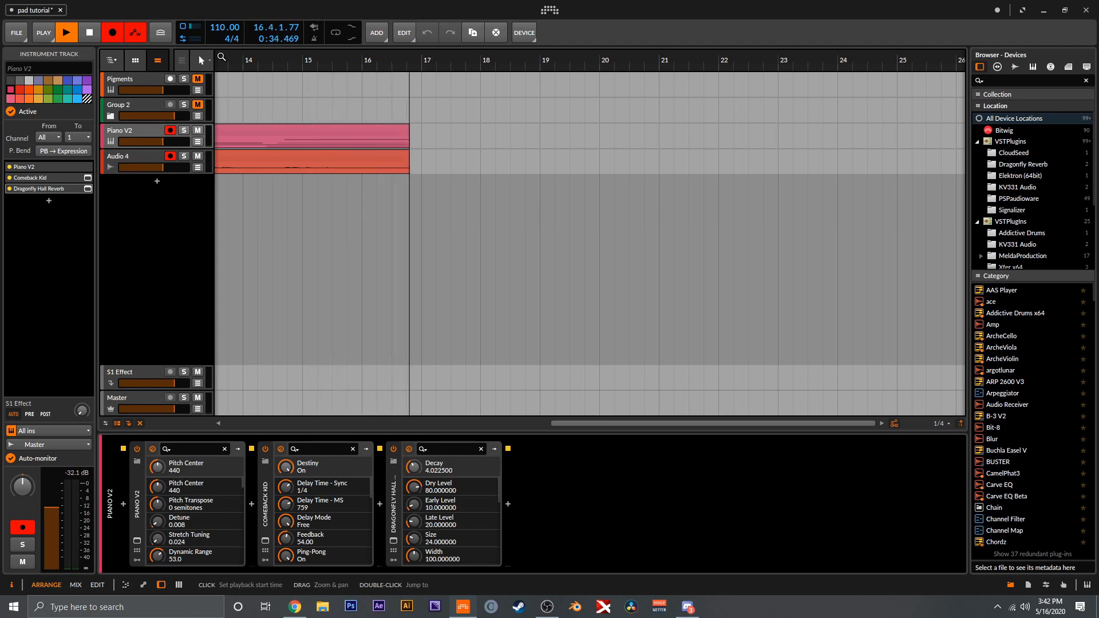
key("space")
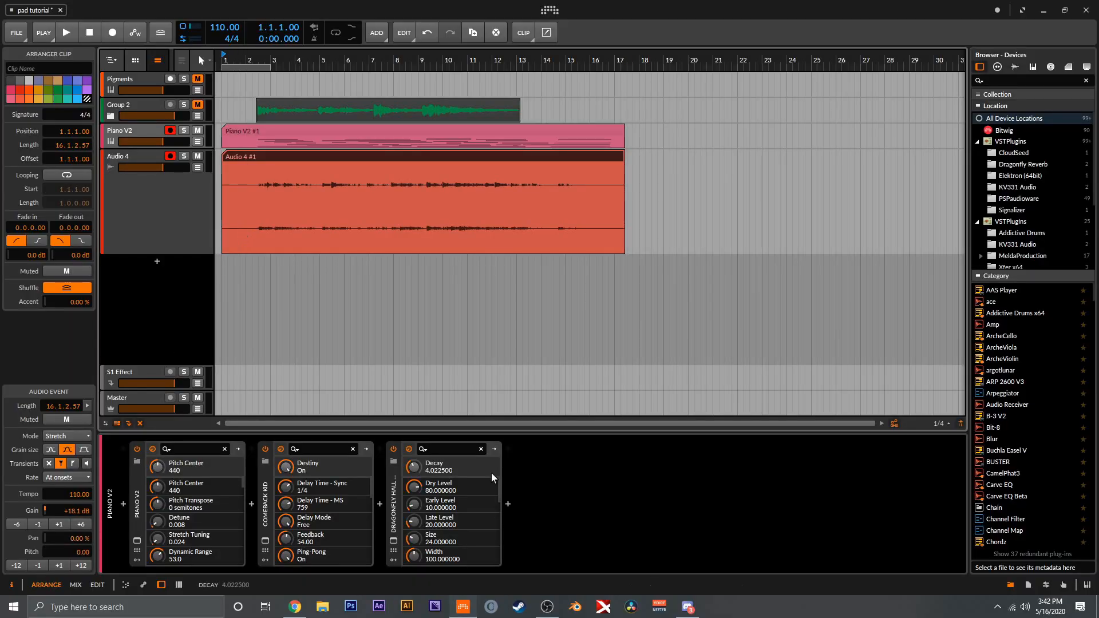
- Add the Gain effect after Dragonfly Hall Reverb on the Piano V2 track and set it to about +9.96 dB
left_click(508, 504)
type("ga")
double_click(980, 99)
left_click_drag(504, 309, 504, 296)
- Solo Audio 4, play it back from partway through bar 2, and raise the Gain effect to +16.88 dB
left_click(184, 156)
left_click(258, 61)
key("space")
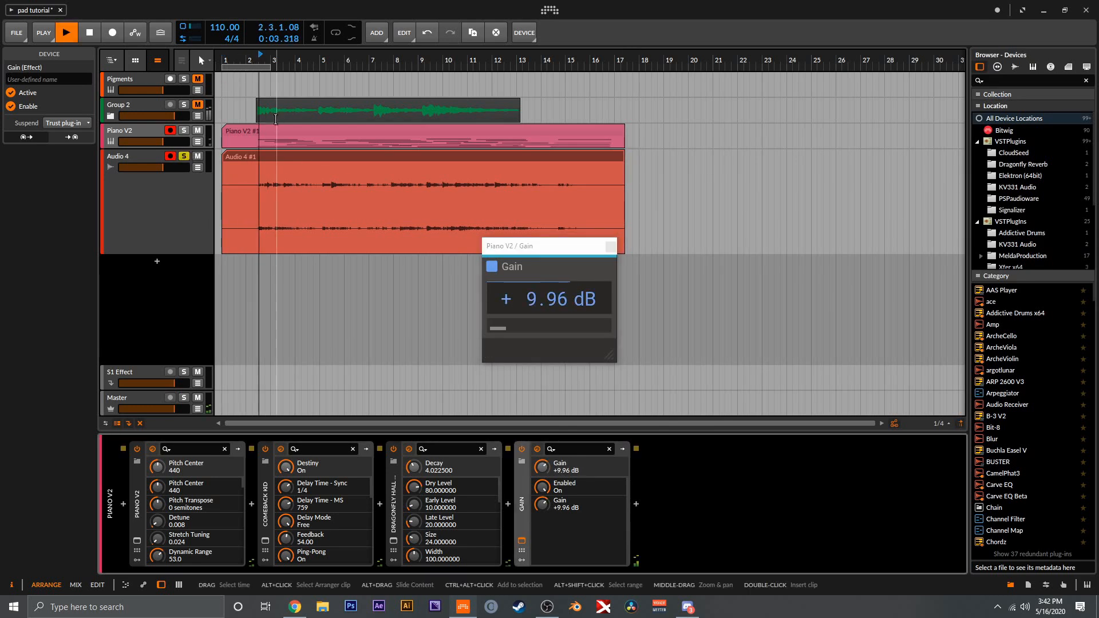
left_click_drag(550, 299, 550, 267)
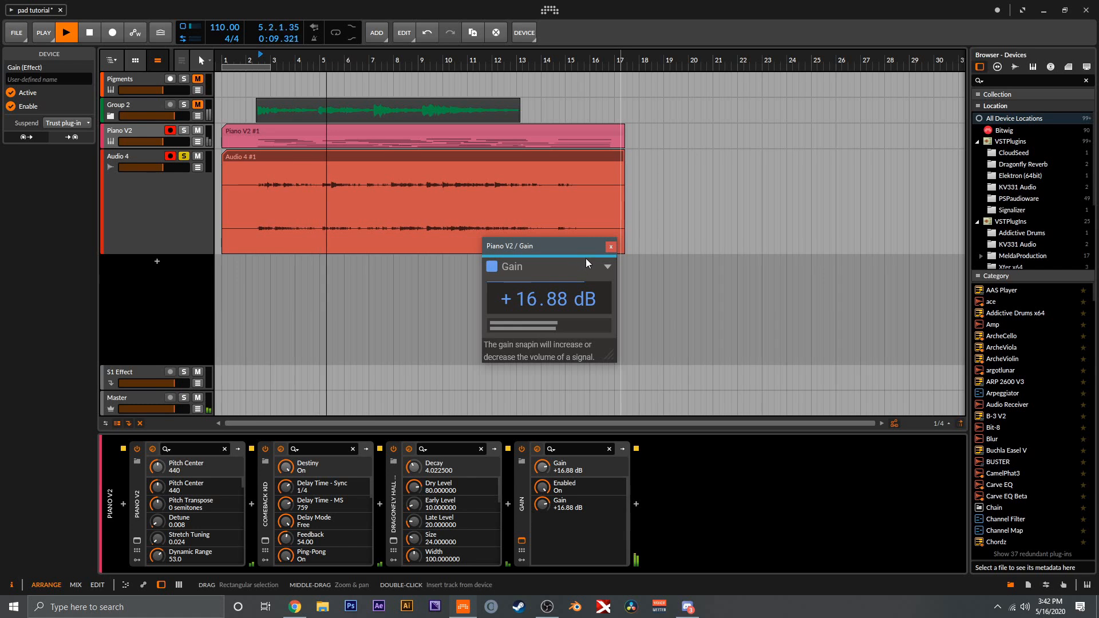
key("space")
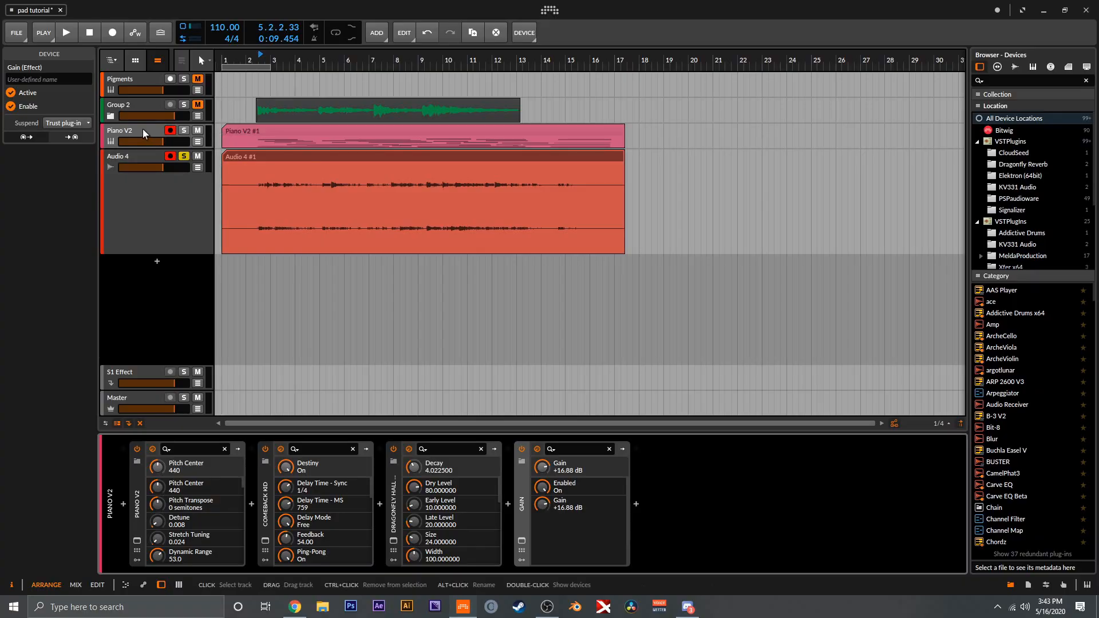
- Delete the Piano V2 track and take the recorded audio track out of solo
left_click(143, 132)
key("Delete")
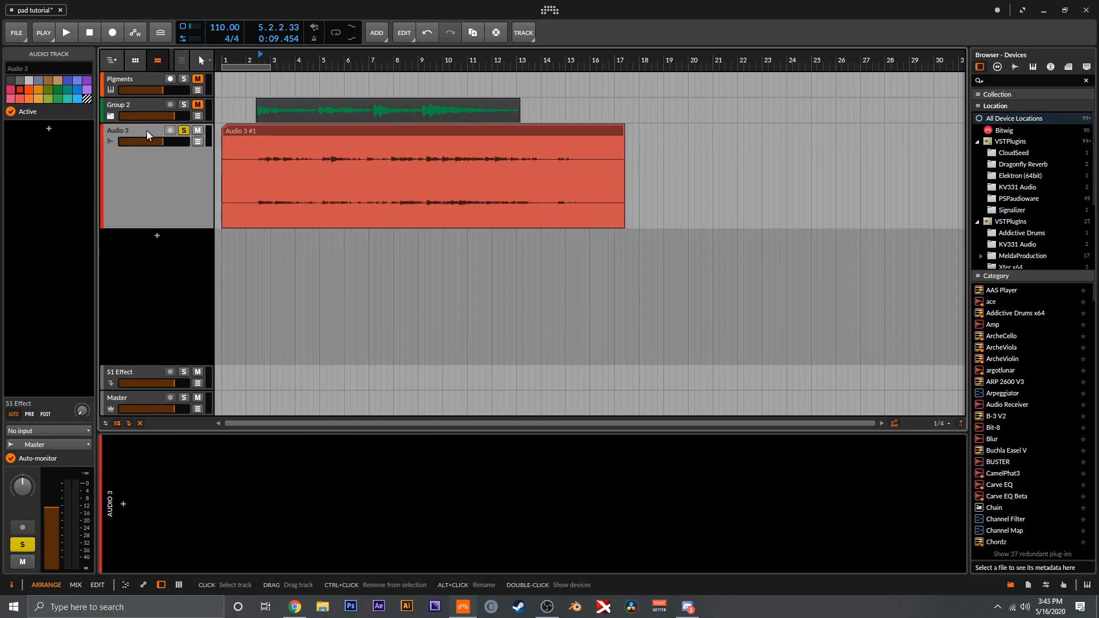
left_click(184, 130)
- Trim both ends of the recorded audio clip to start at 2.3.1.60 with length 12.3.1.54, and bounce it pre-fader at 24-bit
left_click_drag(223, 126, 261, 127)
left_click_drag(622, 127, 577, 126)
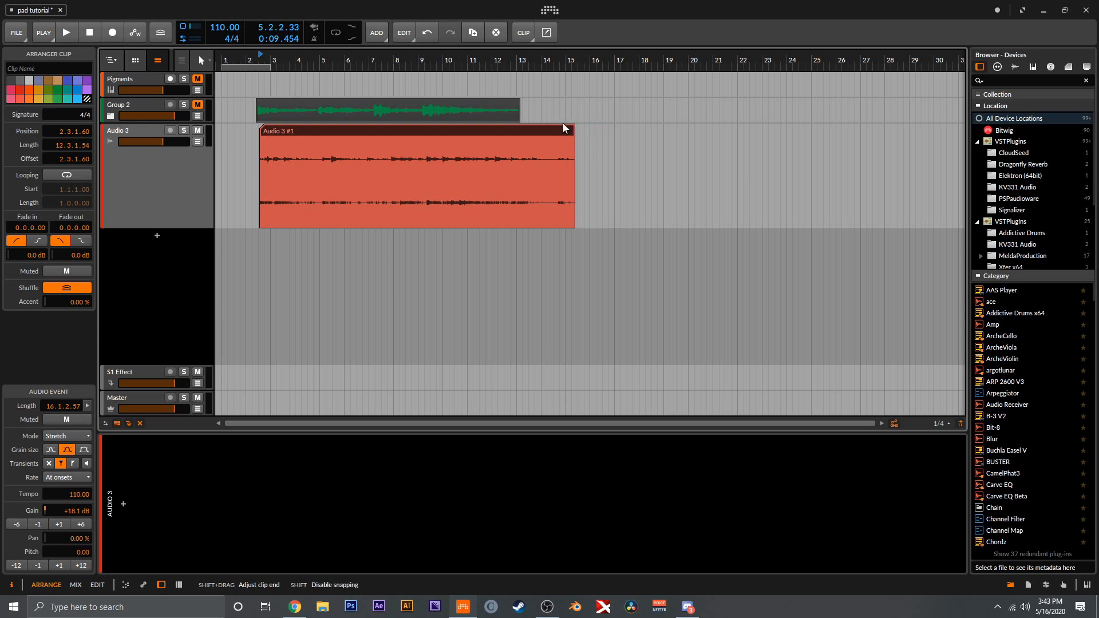
key("ctrl+b")
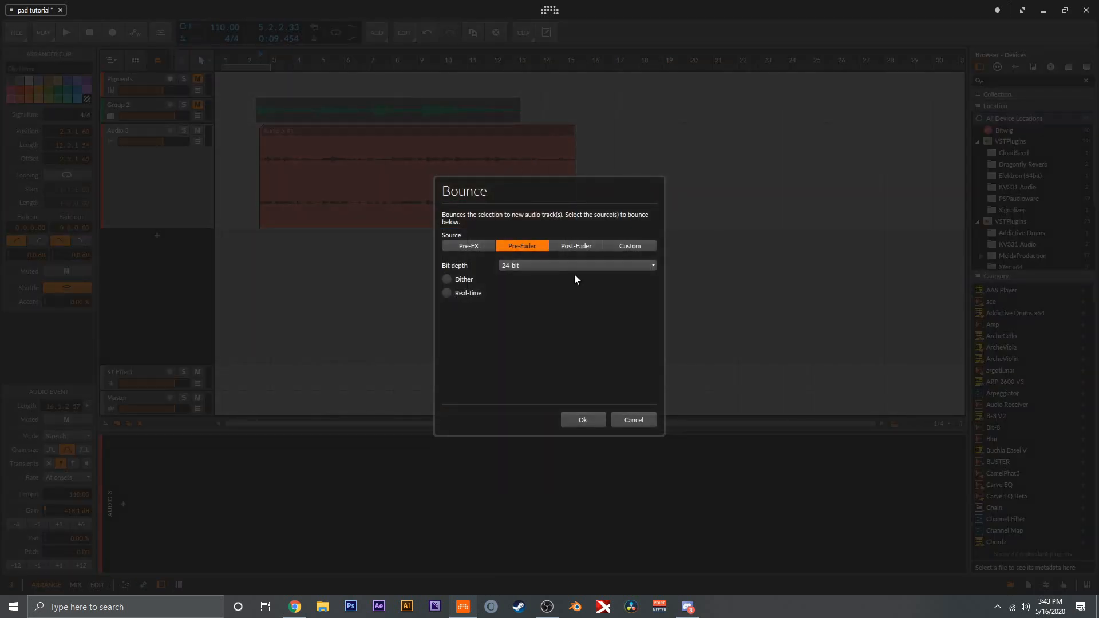
left_click(596, 421)
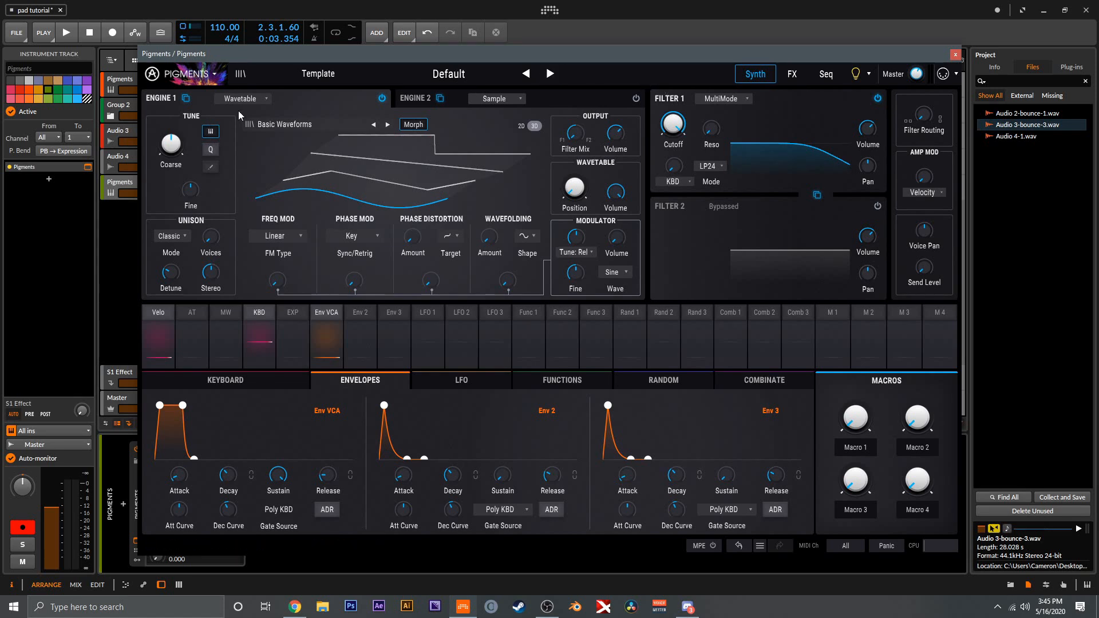
- Set Engine 1 of Pigments to Sample and load Audio 3-bounce-3.wav into slot A
left_click(255, 101)
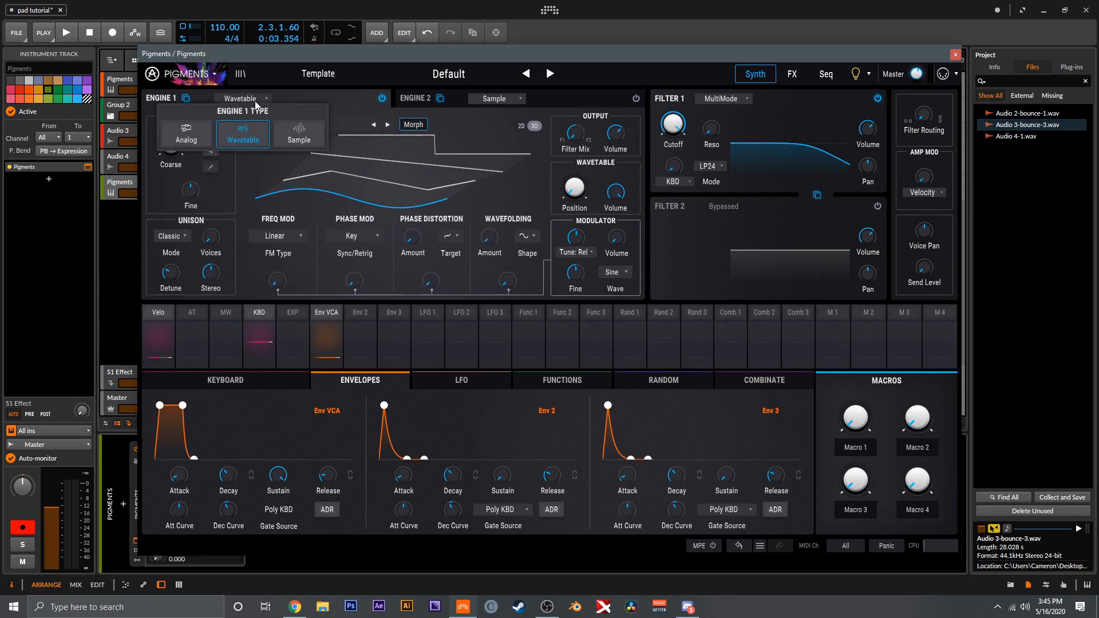
left_click(290, 122)
left_click_drag(1013, 126, 500, 174)
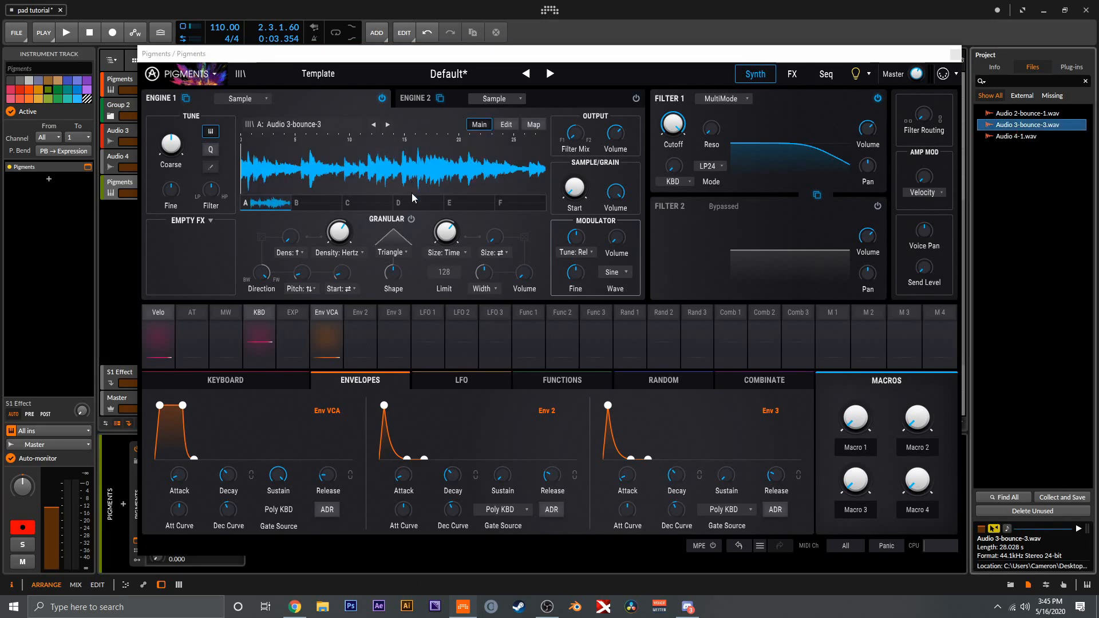
- Enable Engine 1's granular mode and adjust its density, grain size, size randomness, start randomness and stereo width
left_click(411, 219)
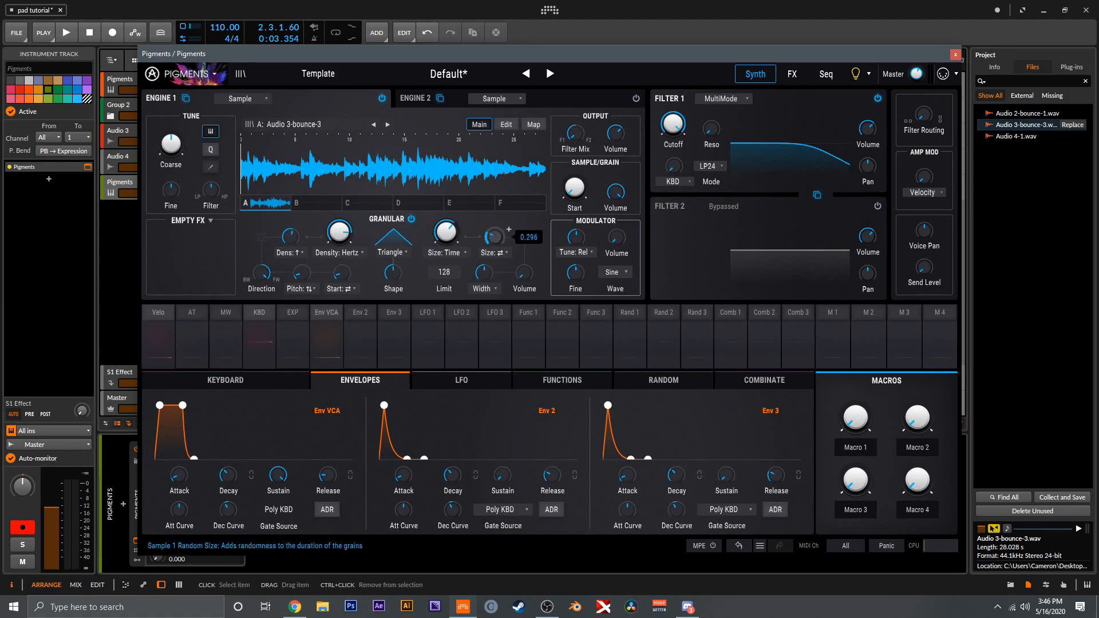
mouse_move(484, 273)
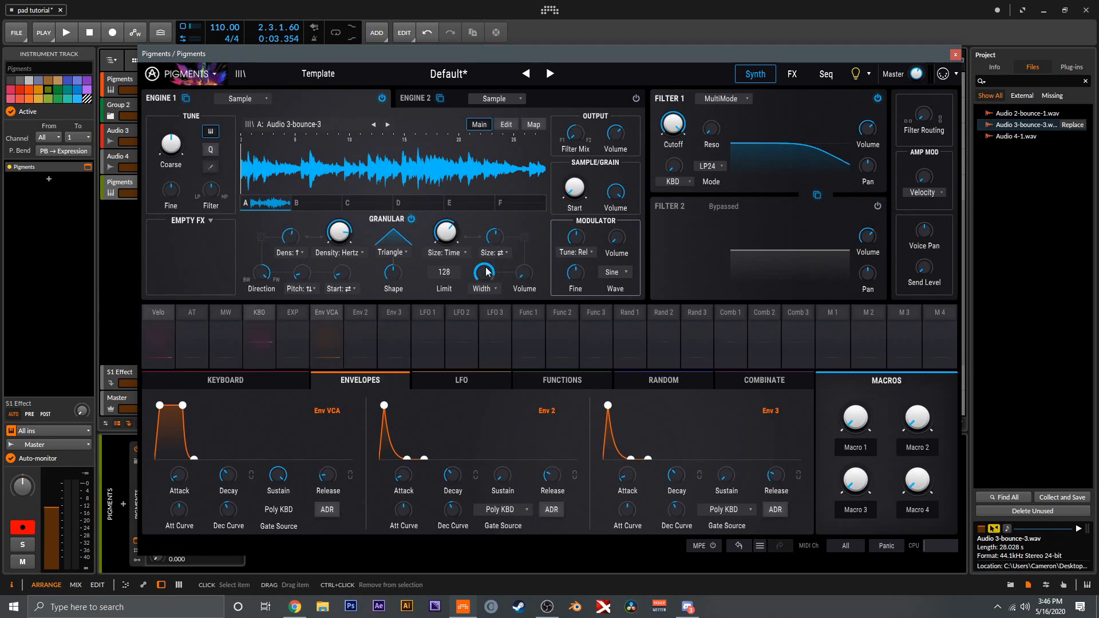
mouse_move(342, 273)
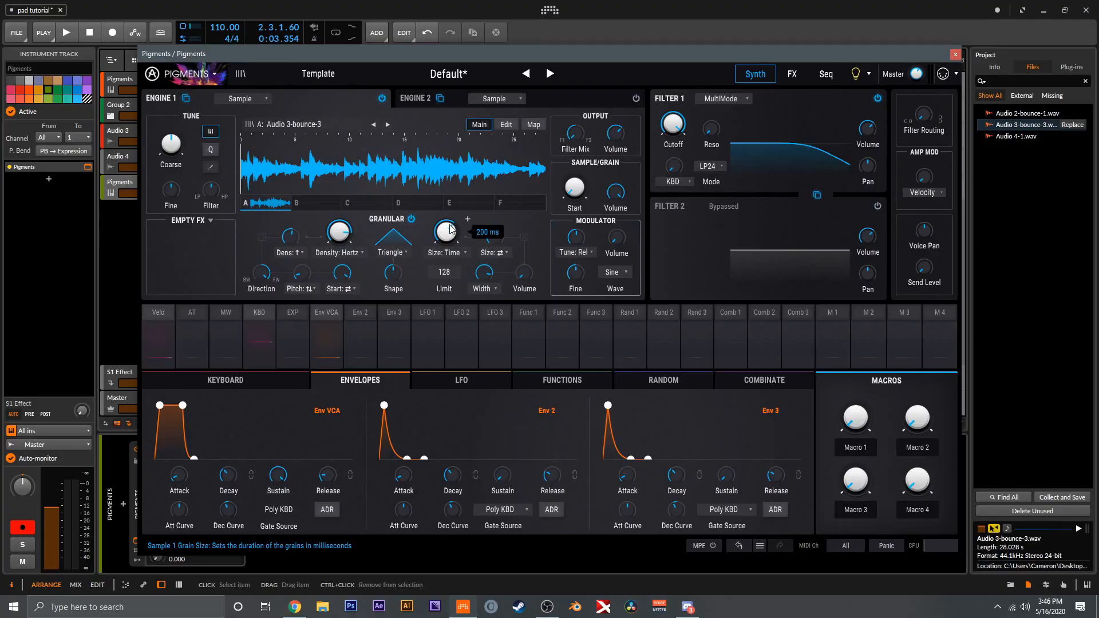
left_click_drag(450, 226, 449, 206)
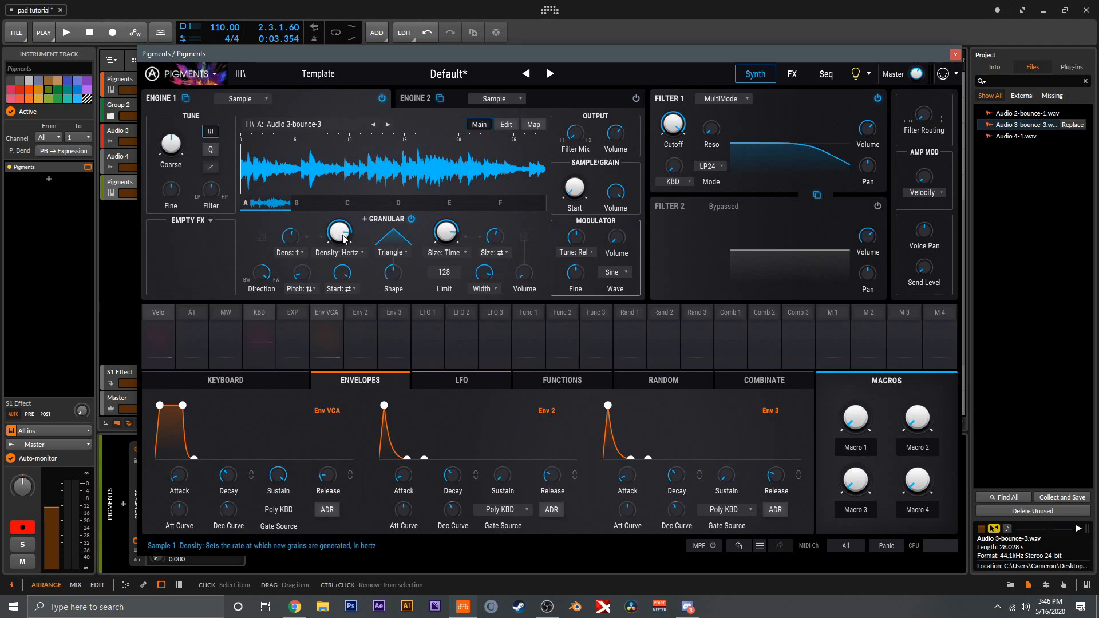
mouse_move(307, 274)
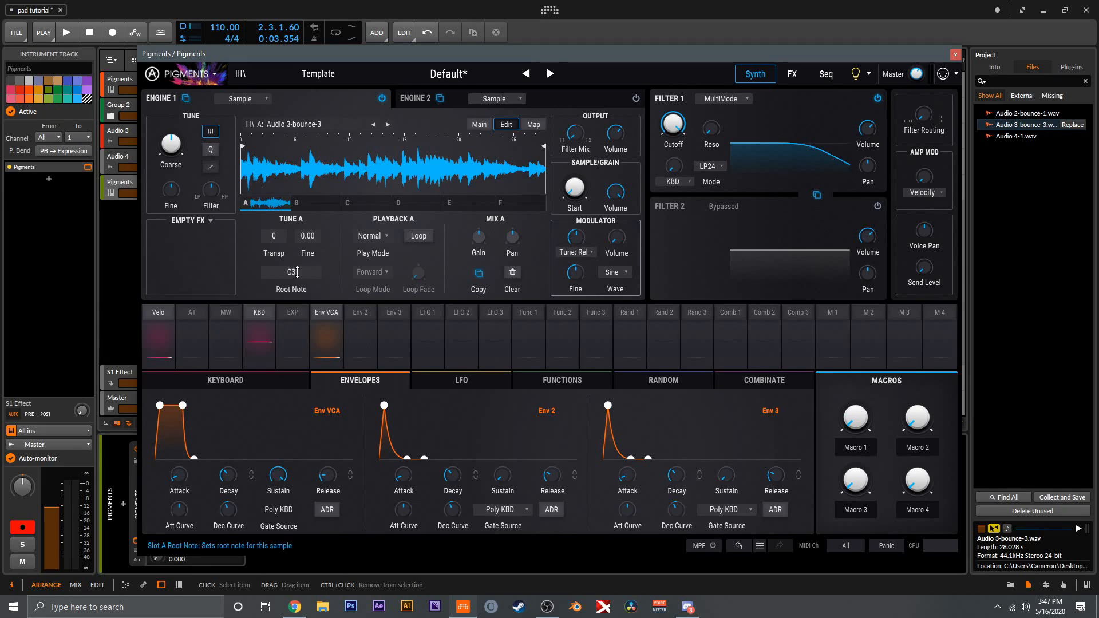
- Return Engine 1 to its main sample controls and reset the sample filter to its default
left_click(479, 124)
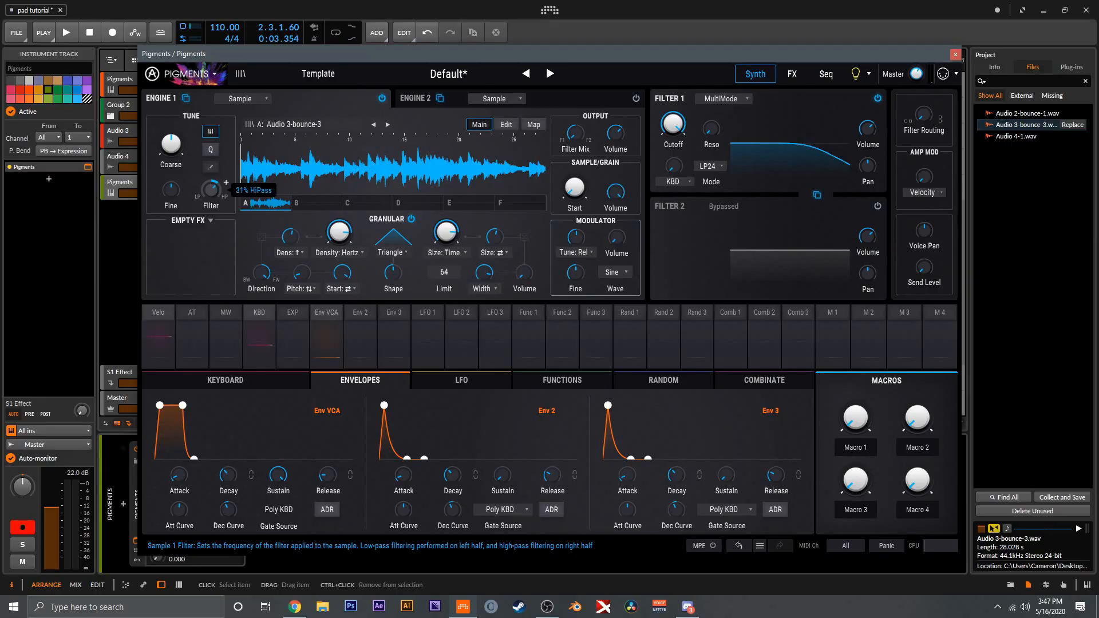
double_click(215, 194)
double_click(212, 190)
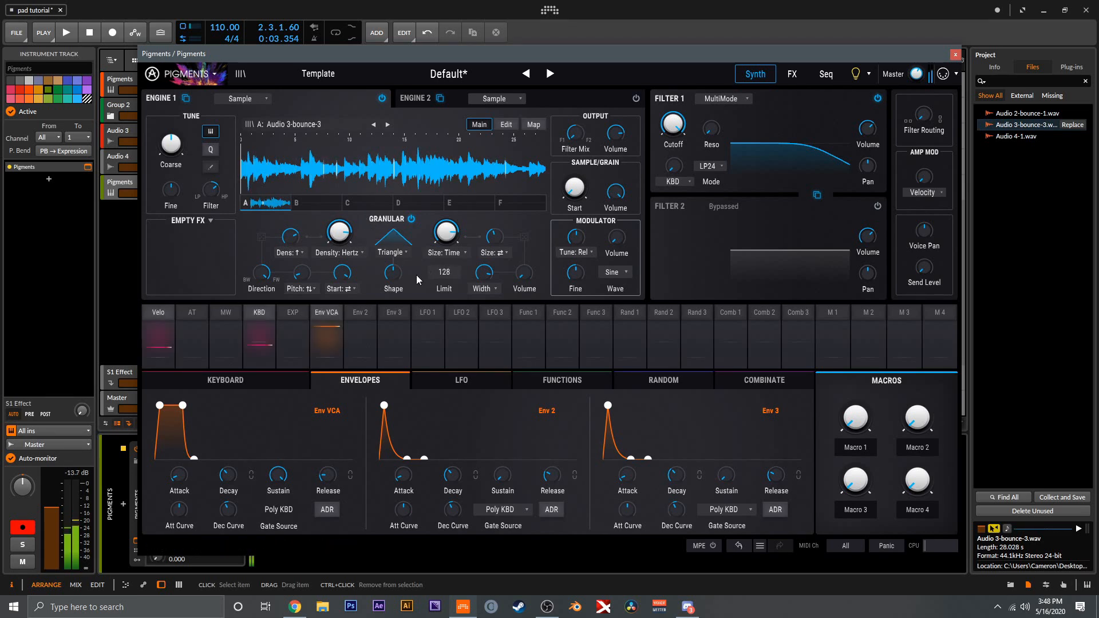
- Assign the Unison effect to Engine 1's empty FX slot
left_click(211, 221)
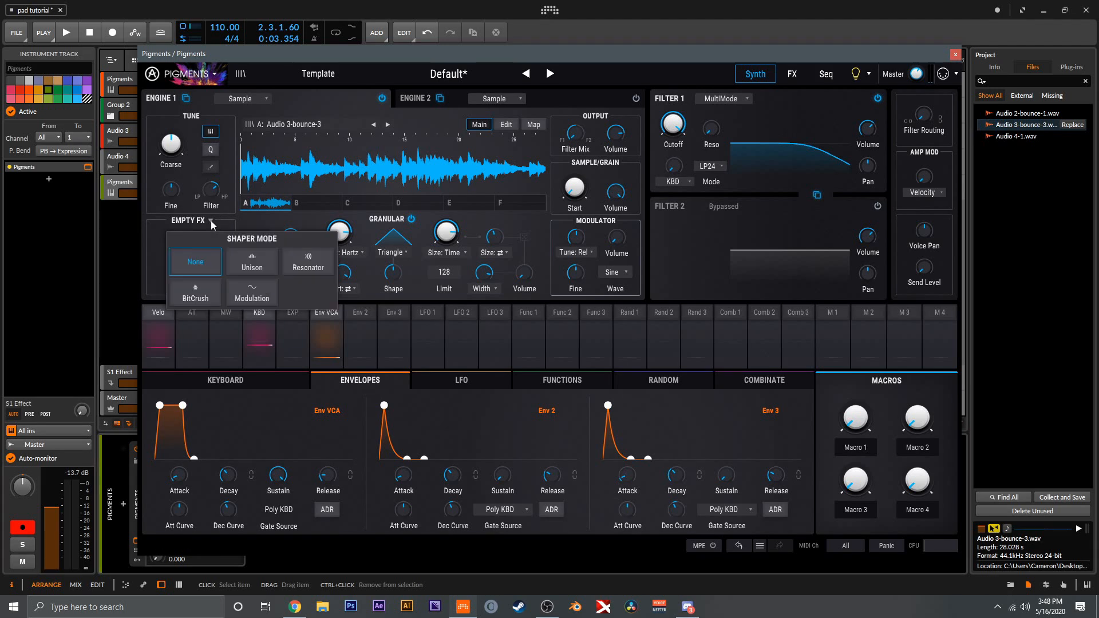
left_click(239, 249)
mouse_move(226, 229)
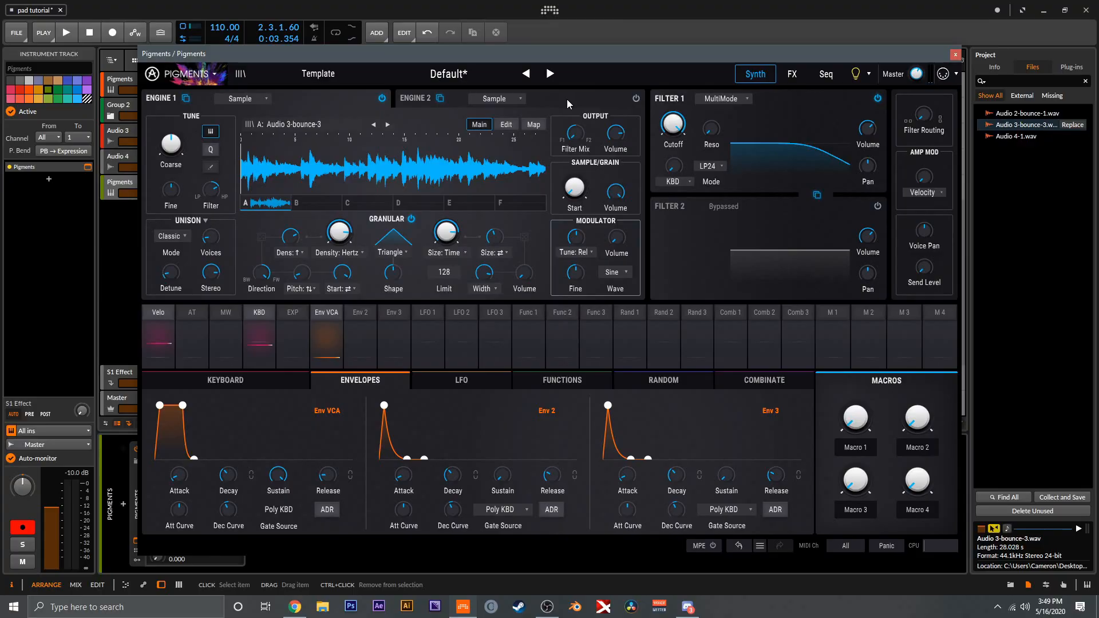
- Open Engine 2 and set its type to Wavetable
left_click(567, 100)
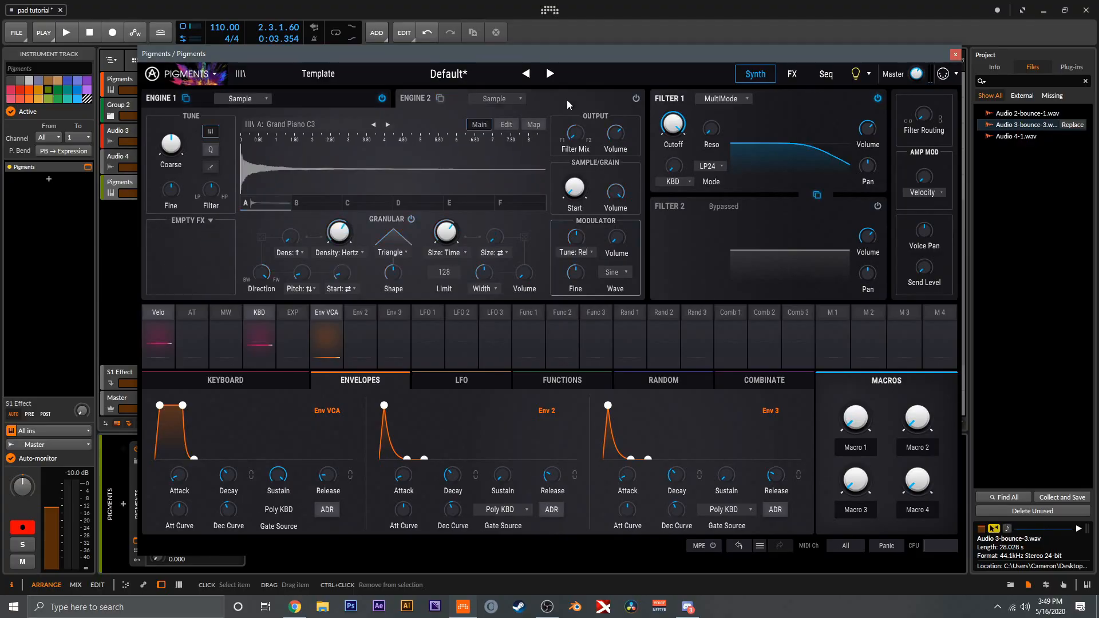
left_click(512, 97)
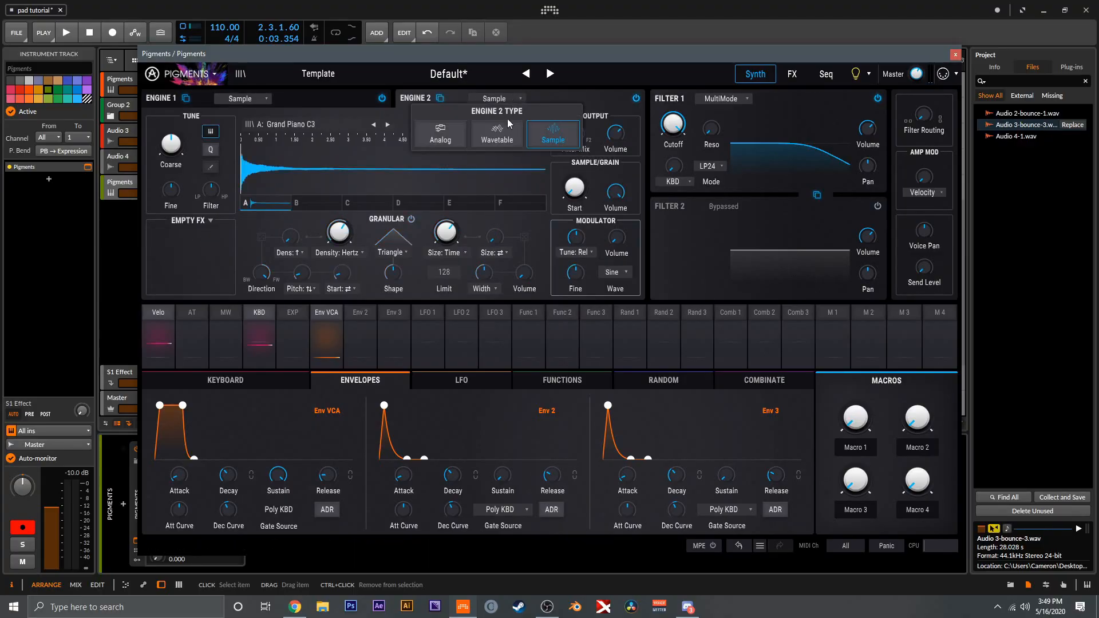
left_click(509, 119)
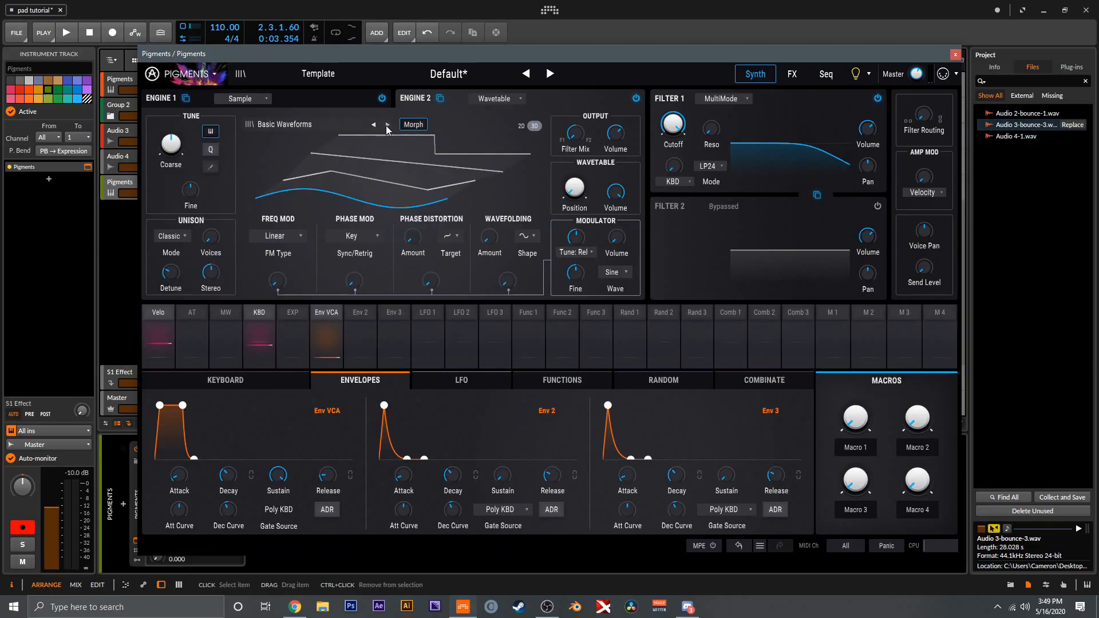
- Choose the Additive Twin wavetable for Engine 2 in 2D view and bring up the engine's output volume
left_click(387, 125)
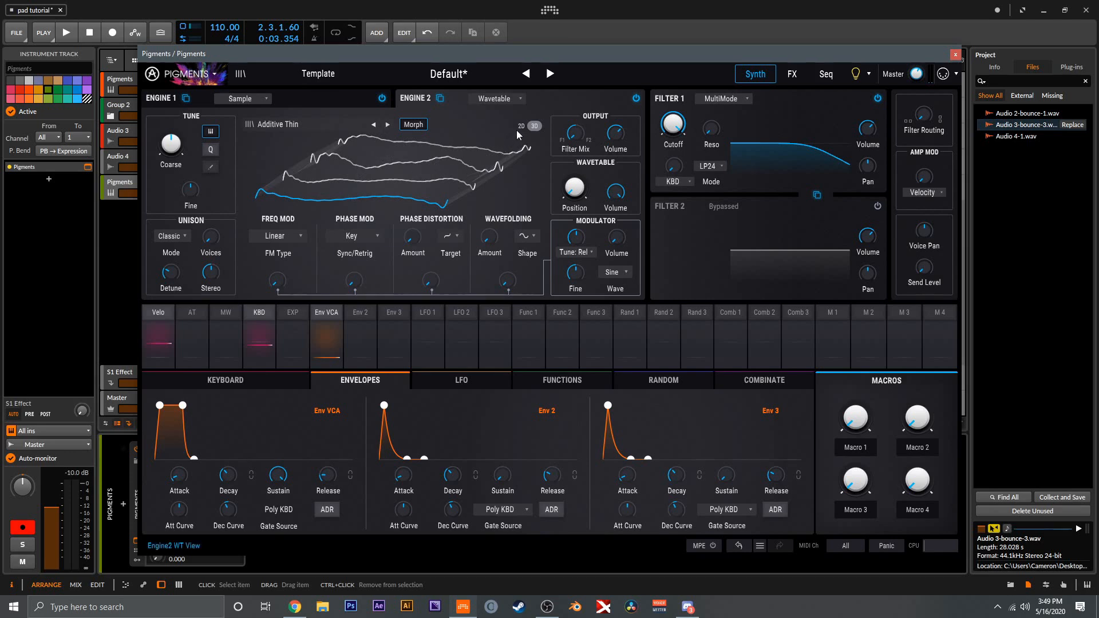
left_click(518, 127)
left_click(375, 126)
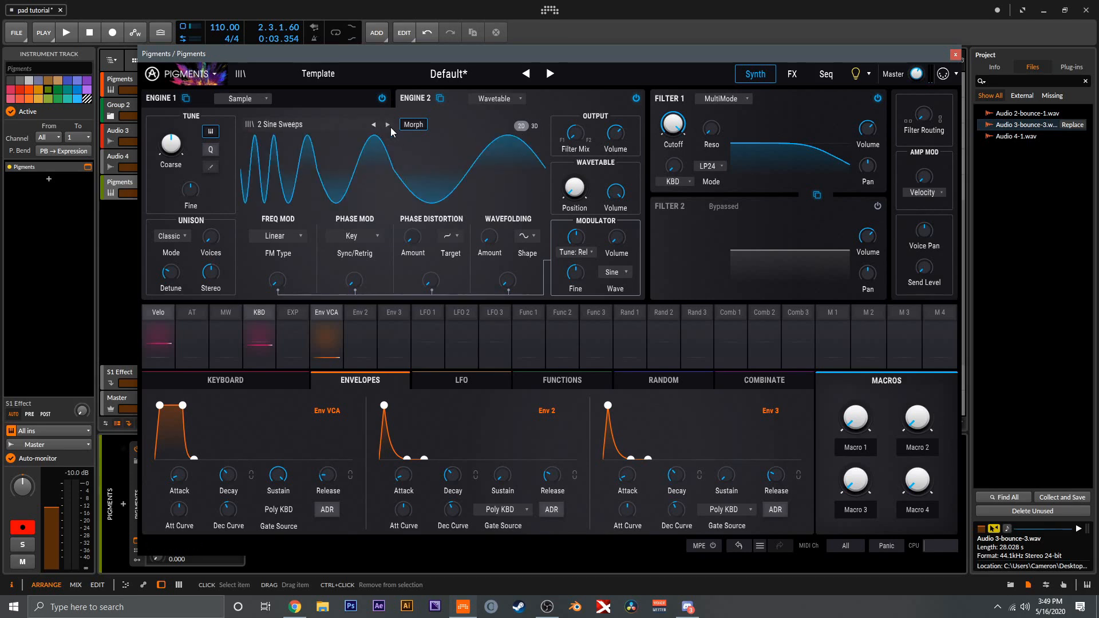
left_click(389, 126)
left_click(389, 126)
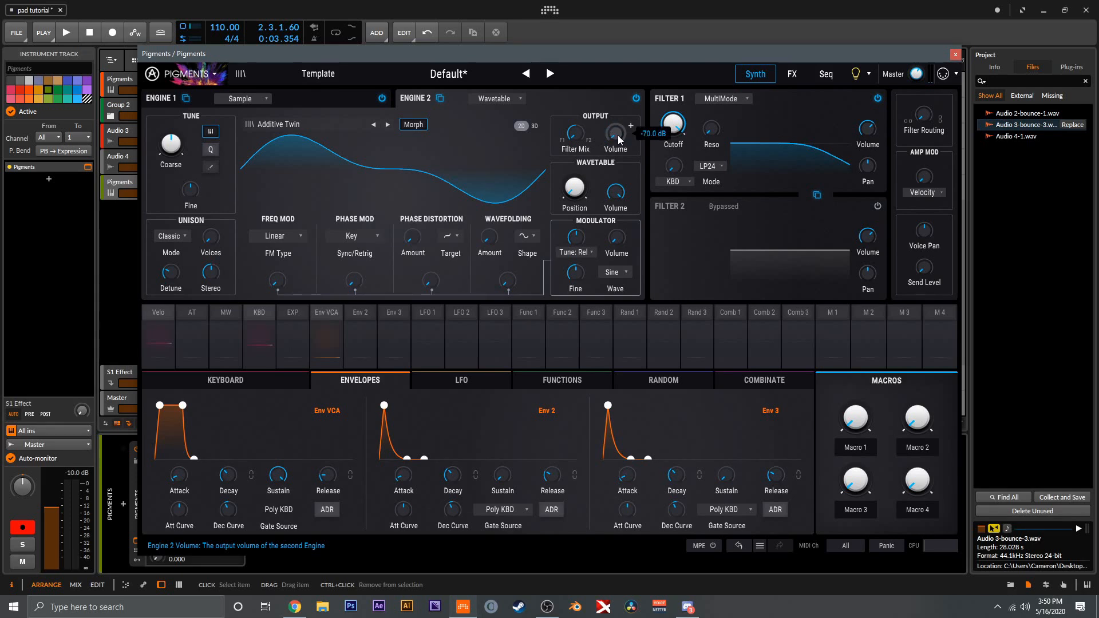
left_click_drag(617, 135, 617, 130)
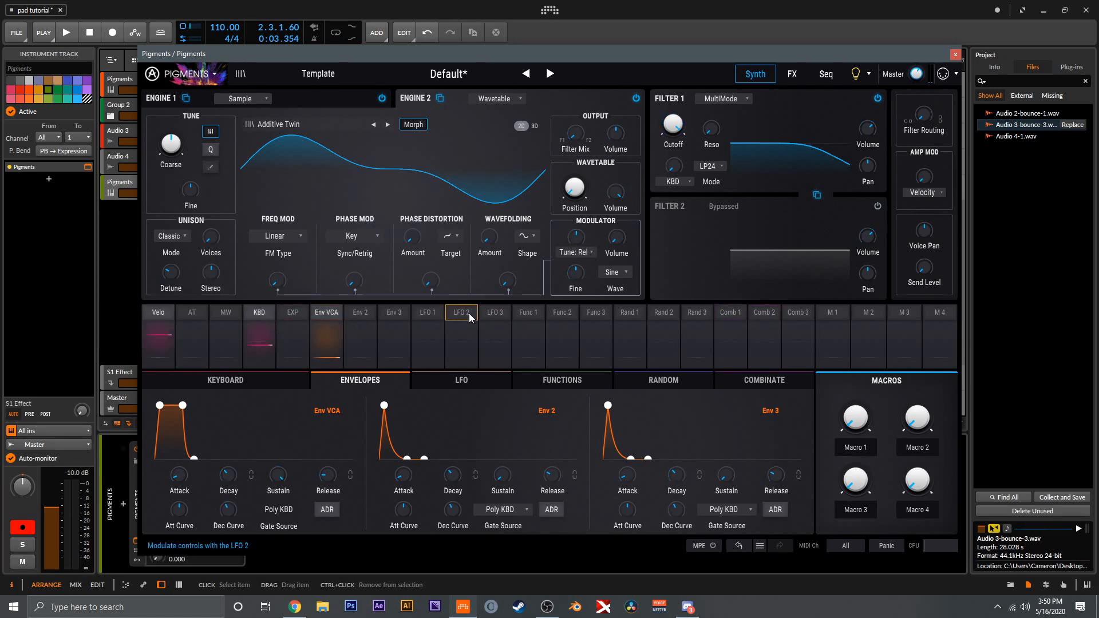
- Modulate Engine 2's wavetable position with LFO 1 by an amount of 0.60
left_click(441, 311)
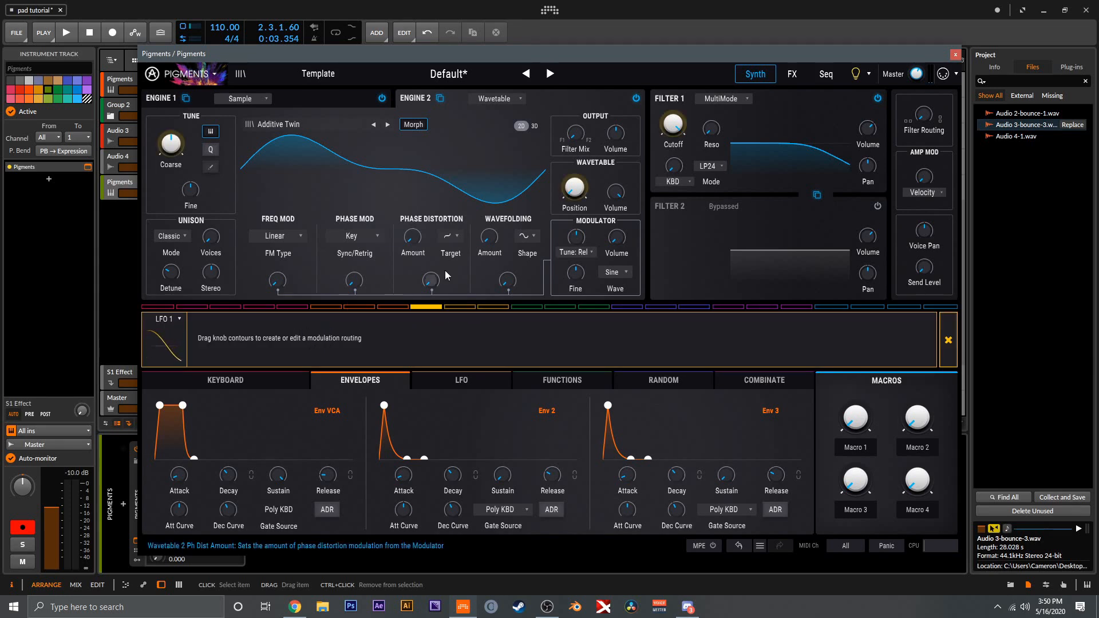
left_click_drag(574, 186, 574, 172)
- Make LFO 1 unipolar, set its rate type to Hertz, and lower the rate
left_click(465, 379)
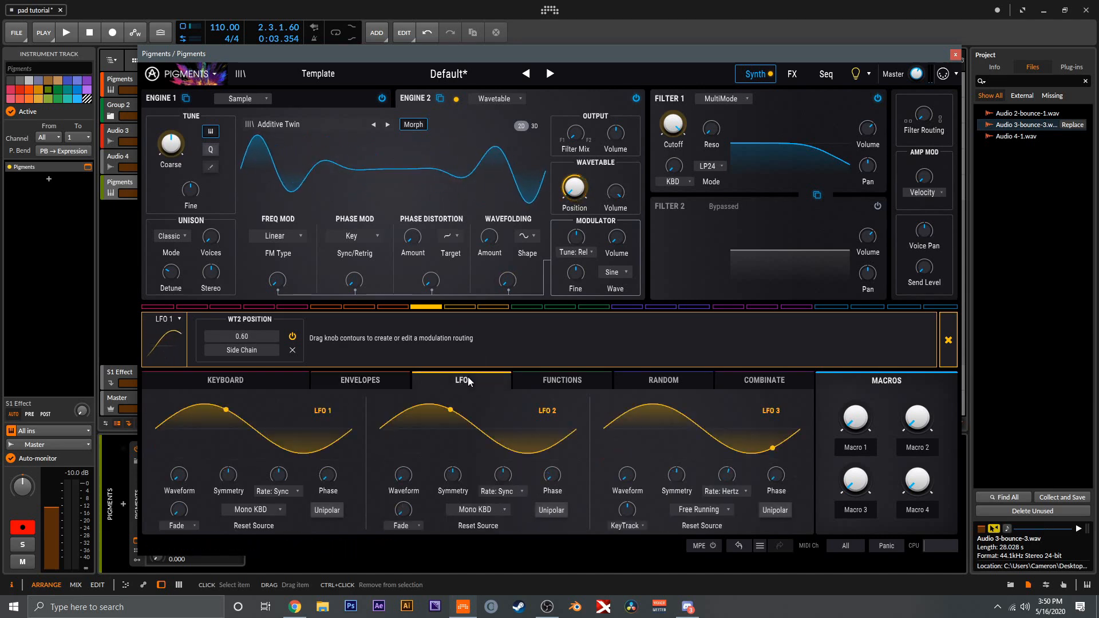
left_click(318, 515)
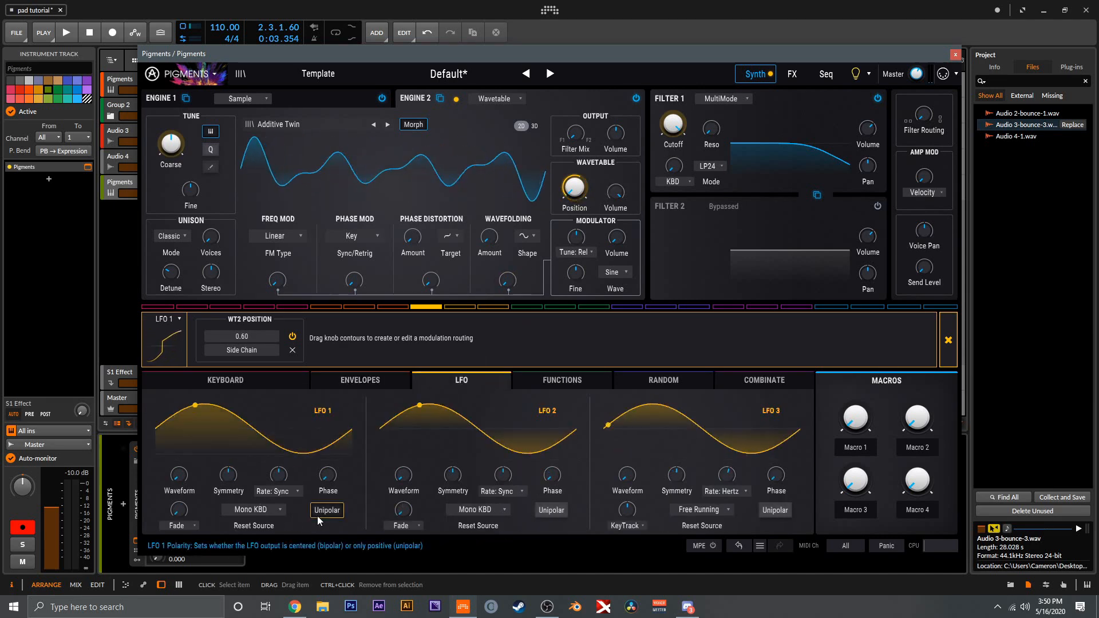
left_click(278, 491)
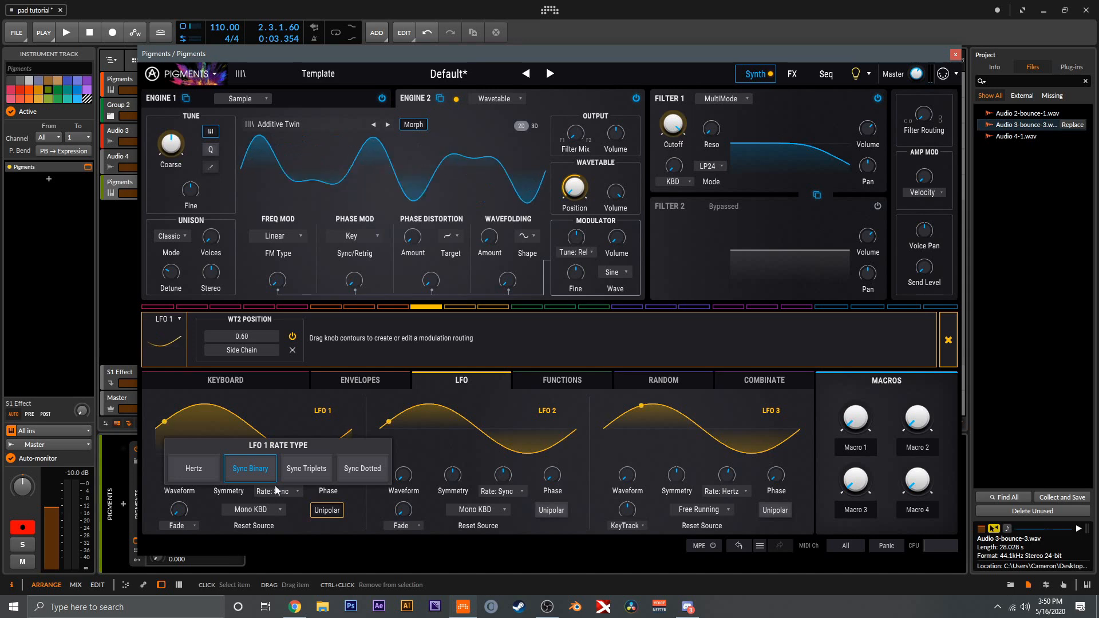
left_click(204, 479)
left_click_drag(278, 475, 279, 477)
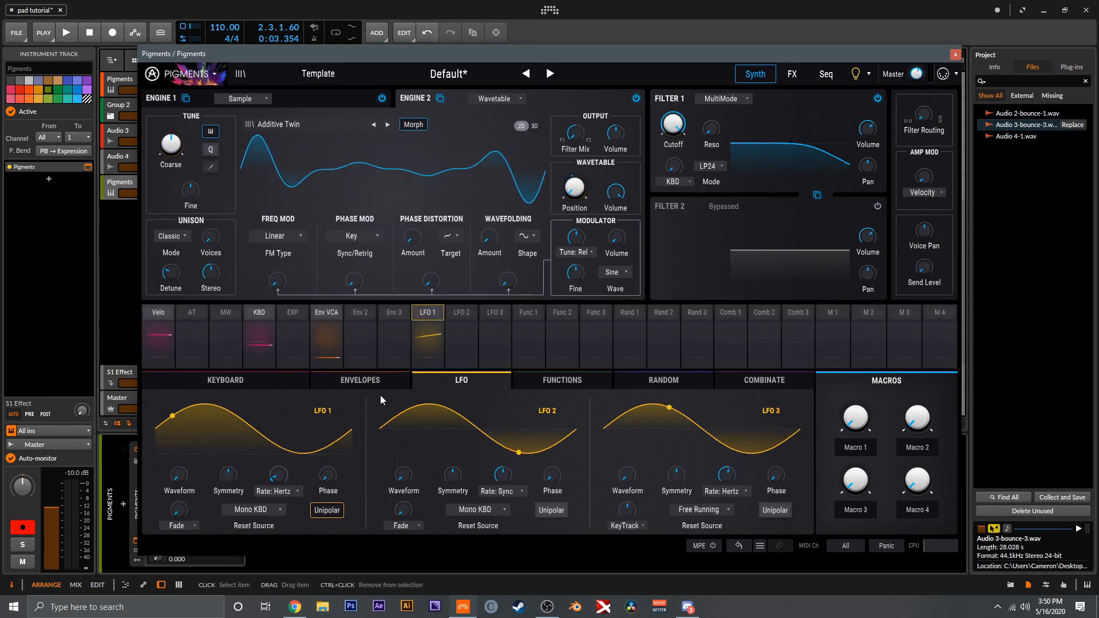
- Set LFO 1's modulation amount on Engine 2's wavetable position to 0.32
left_click(436, 336)
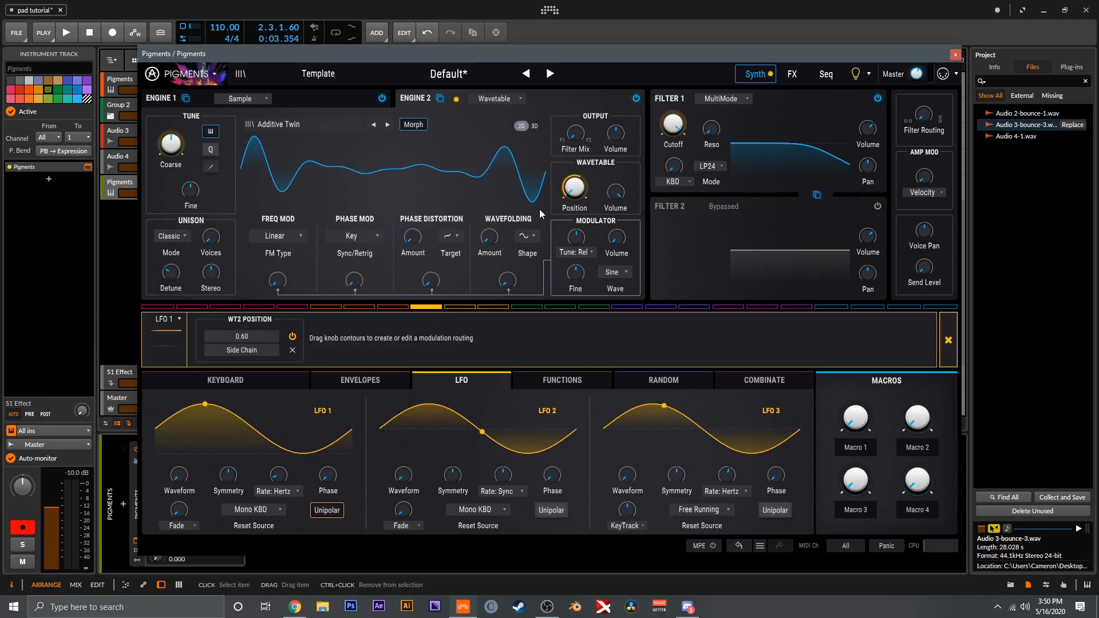
left_click_drag(574, 187, 575, 194)
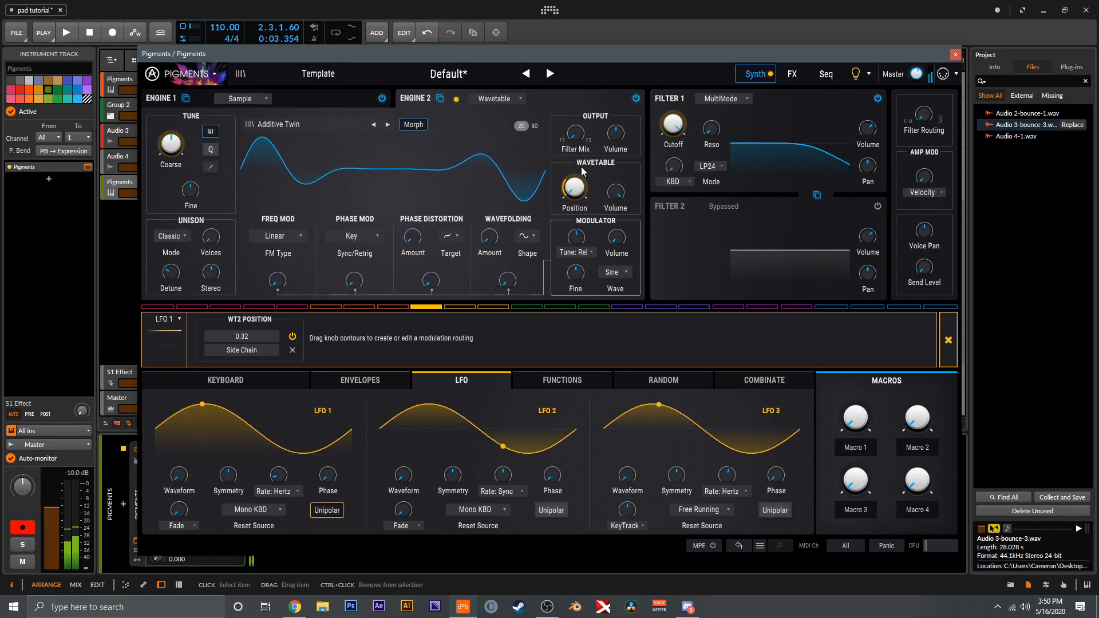
mouse_move(589, 169)
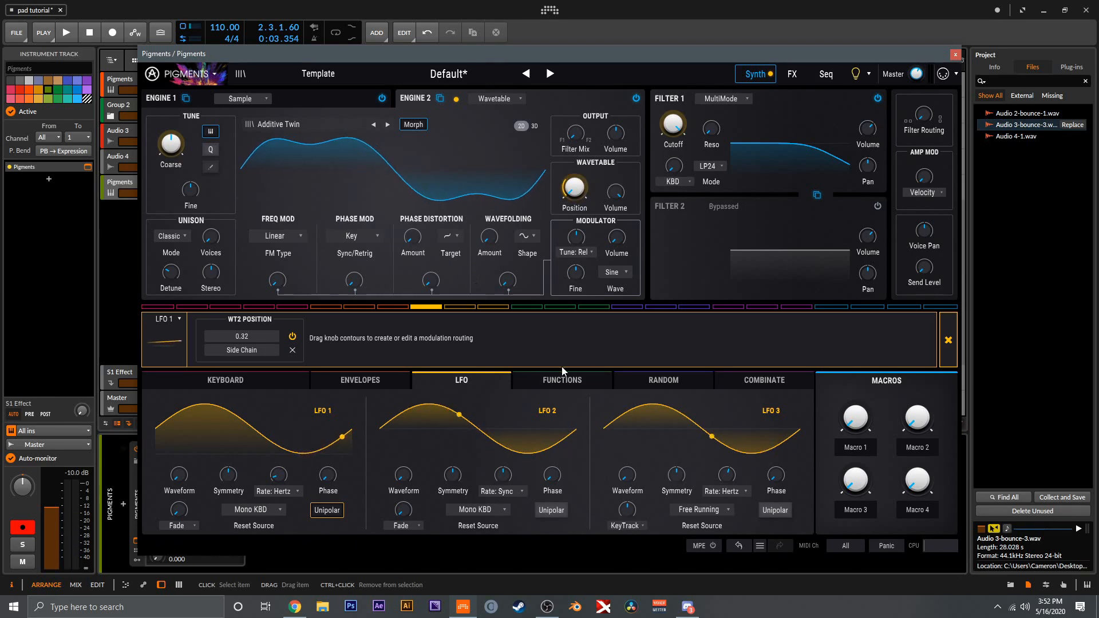
- Modulate Engine 2's wavefolding amount by 0.12 and phase distortion amount by 0.15 with Random 1
left_click(632, 377)
left_click(631, 309)
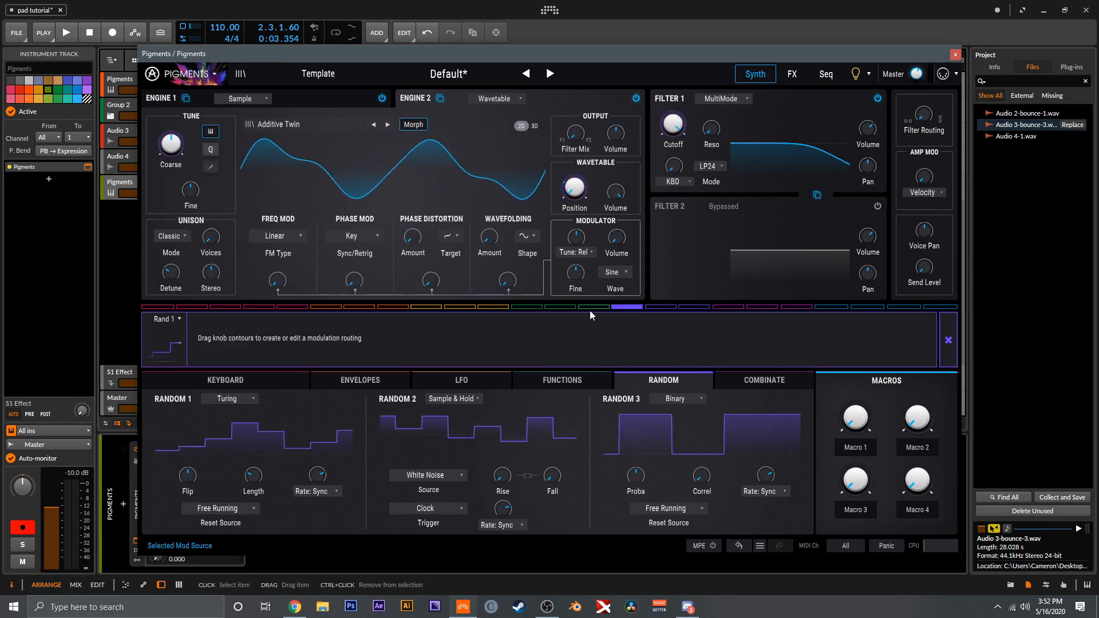
left_click_drag(496, 239, 496, 227)
left_click_drag(413, 232, 413, 229)
left_click_drag(489, 232, 489, 237)
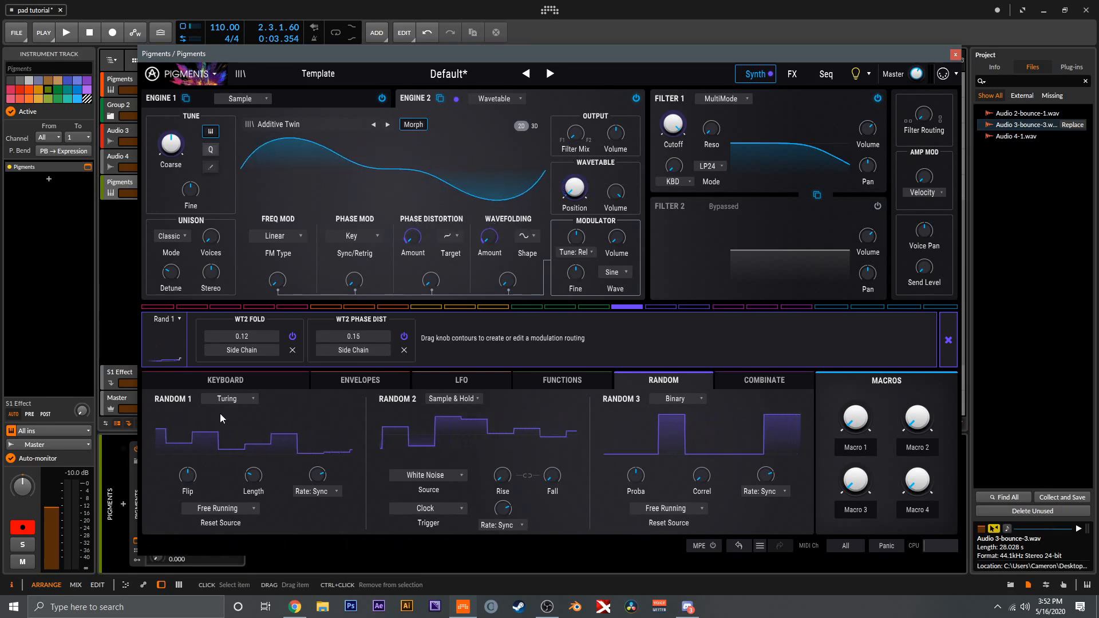
- Change Random 1 to Sample & Hold and lengthen its rise and fall times for smooth transitions
left_click(233, 400)
left_click(240, 430)
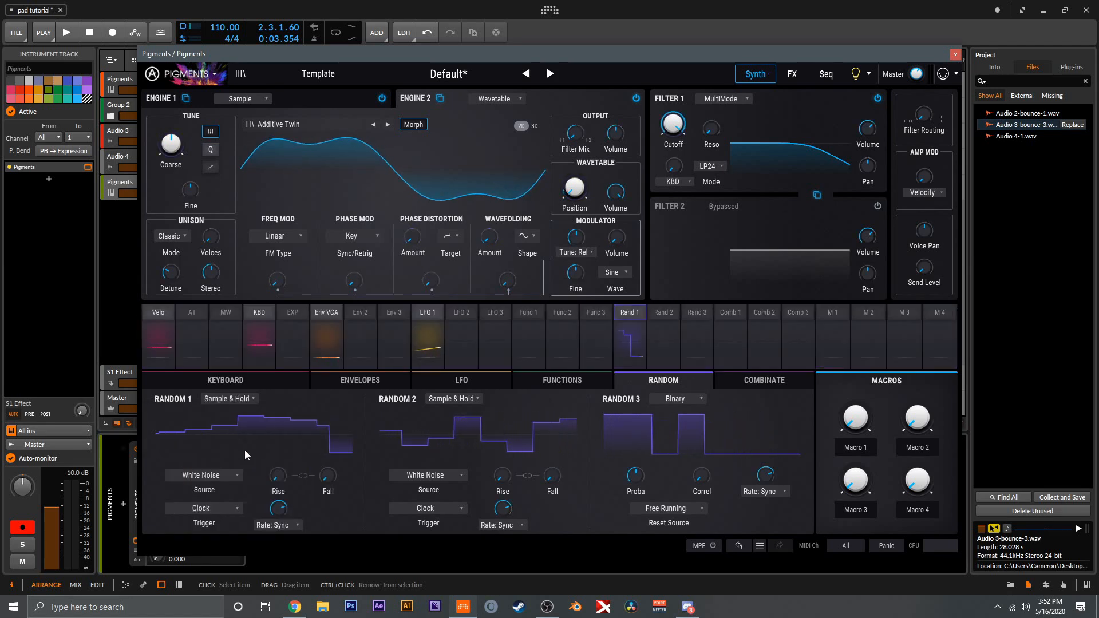
mouse_move(292, 468)
left_click_drag(328, 478, 318, 477)
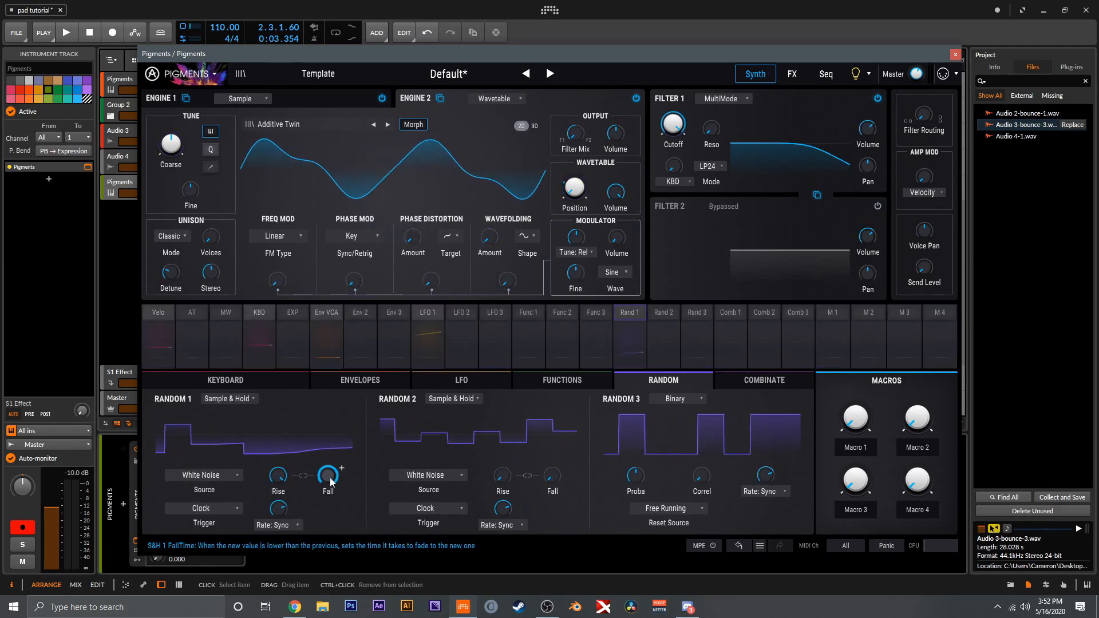
mouse_move(324, 478)
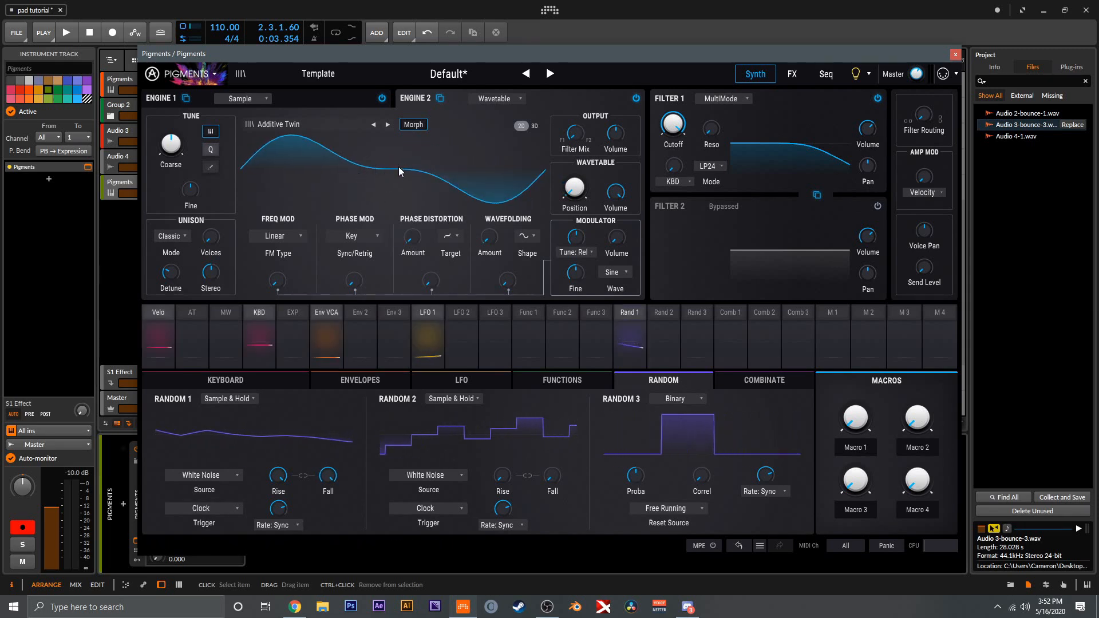
- Modulate Filter 1's cutoff by 0.29 and Engine 2's unison voices by 0.53 with the mod wheel
left_click(446, 378)
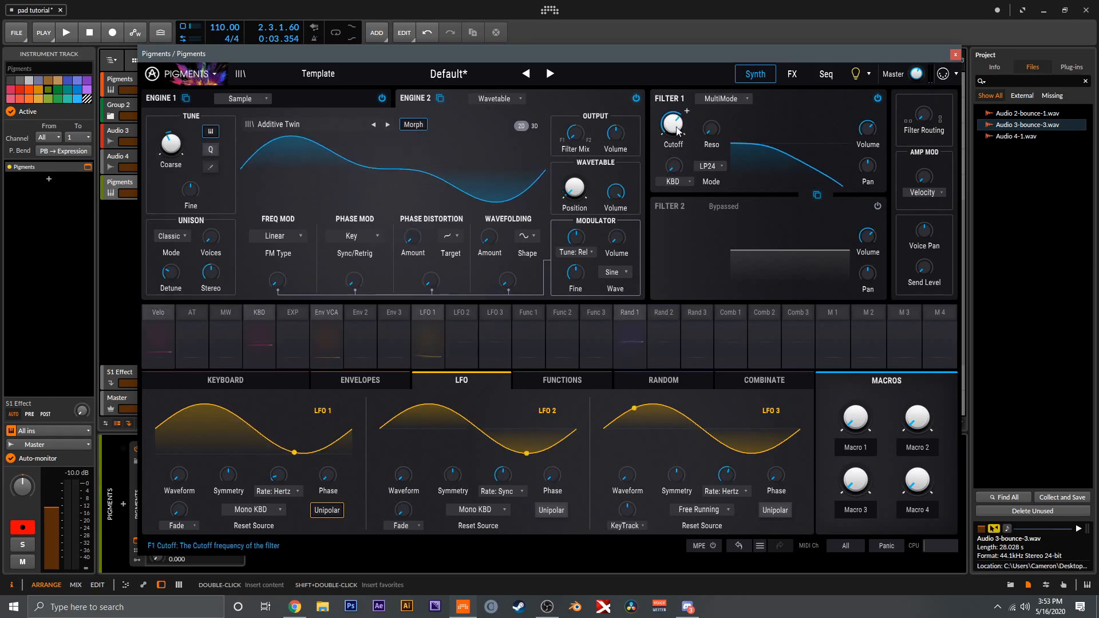
left_click(235, 311)
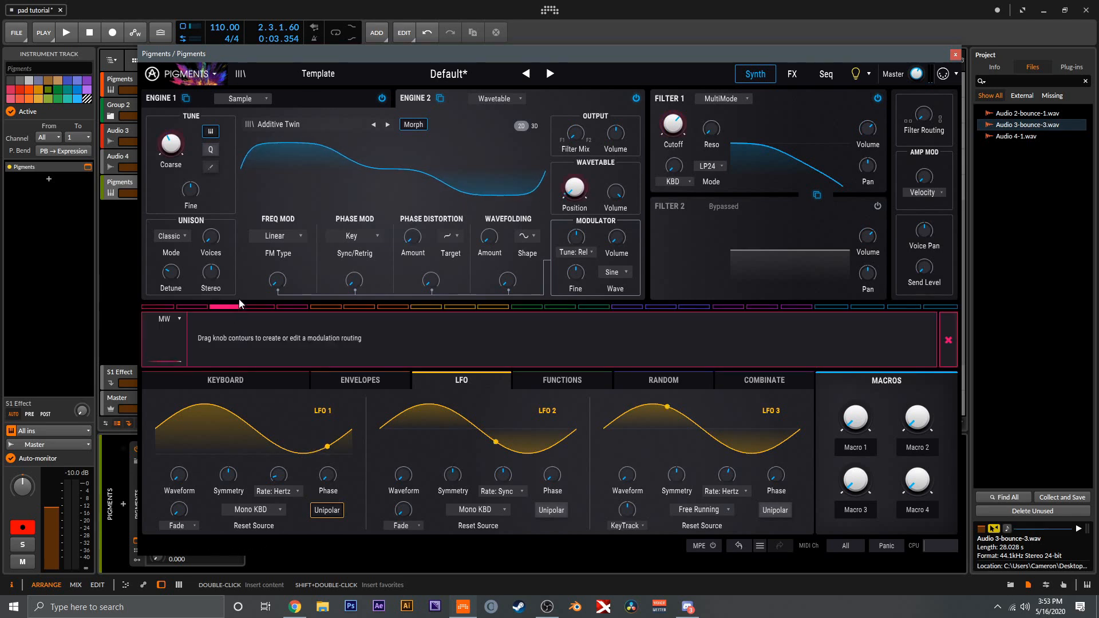
mouse_move(683, 116)
left_mouse_down()
mouse_move(683, 104)
mouse_move(678, 125)
left_mouse_up()
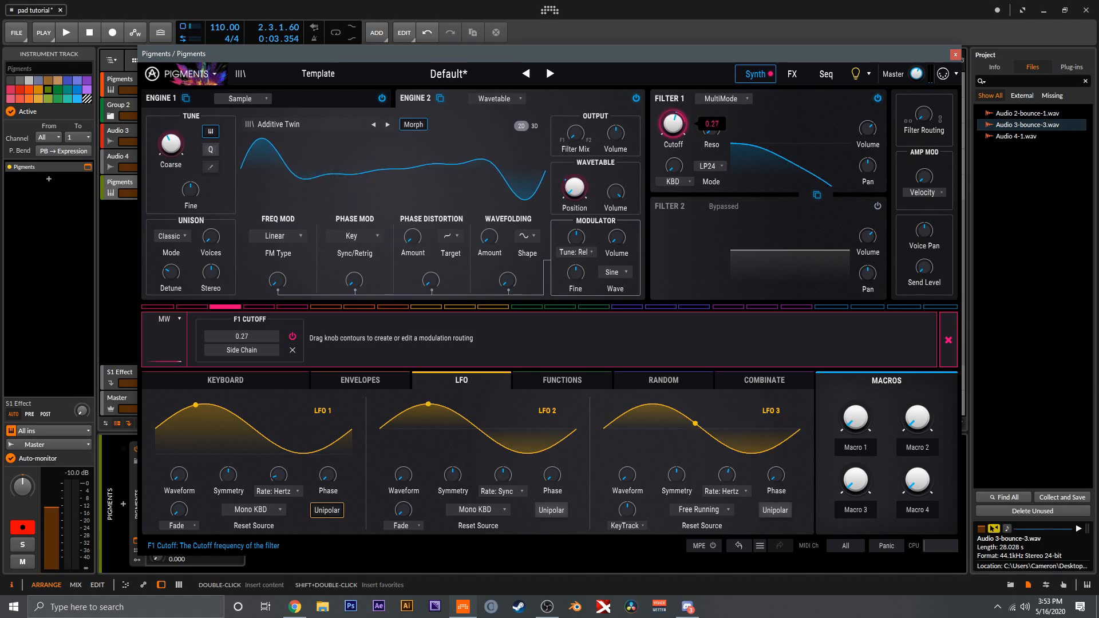
left_click_drag(205, 230, 205, 225)
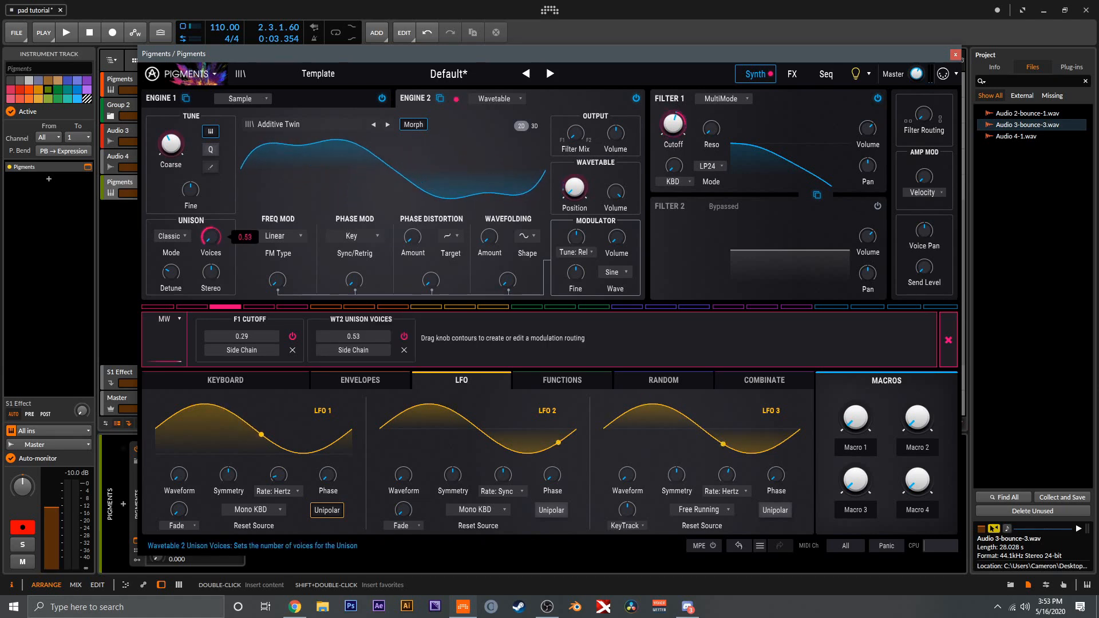
- Set Engine 2's unison mode to Chord and readjust the mod wheel's modulation amount on Filter 1's cutoff
left_click(195, 240)
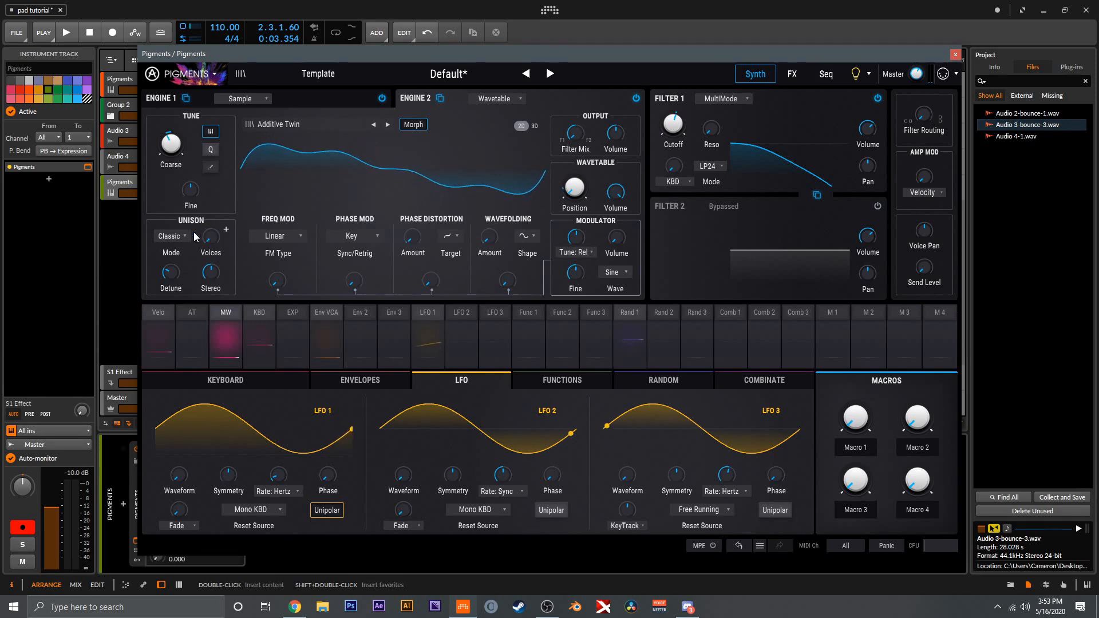
left_click(189, 235)
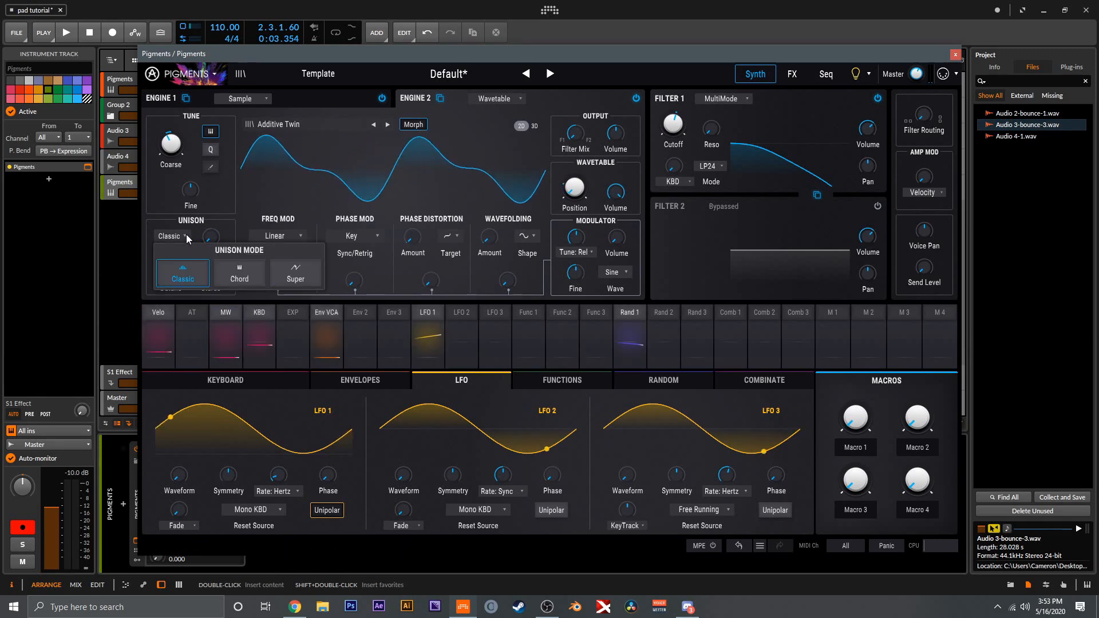
left_click(227, 270)
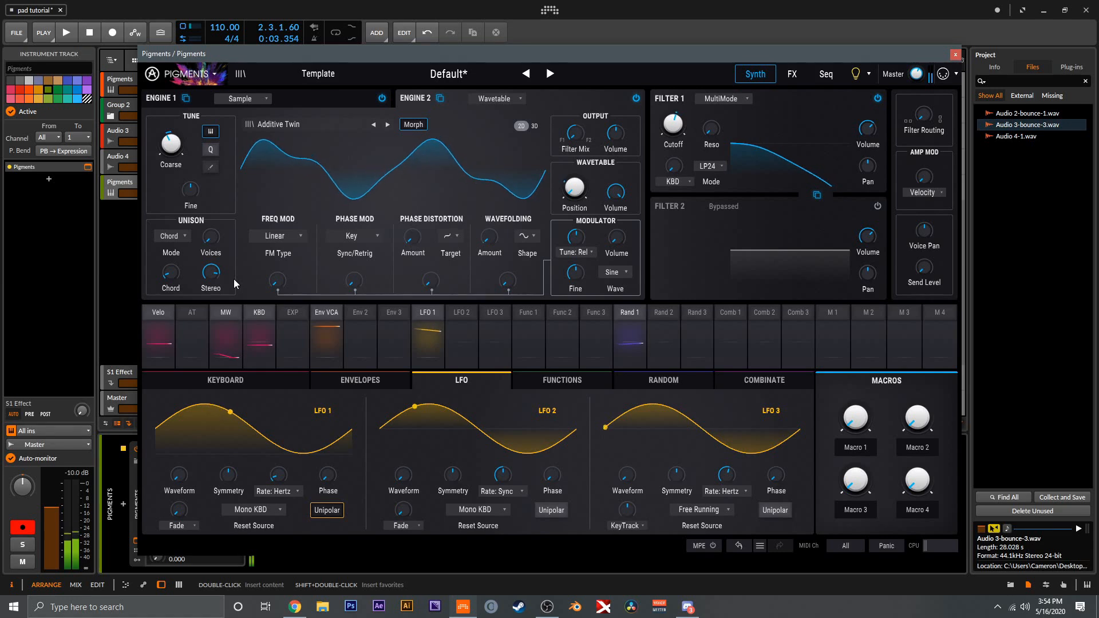
left_click(238, 312)
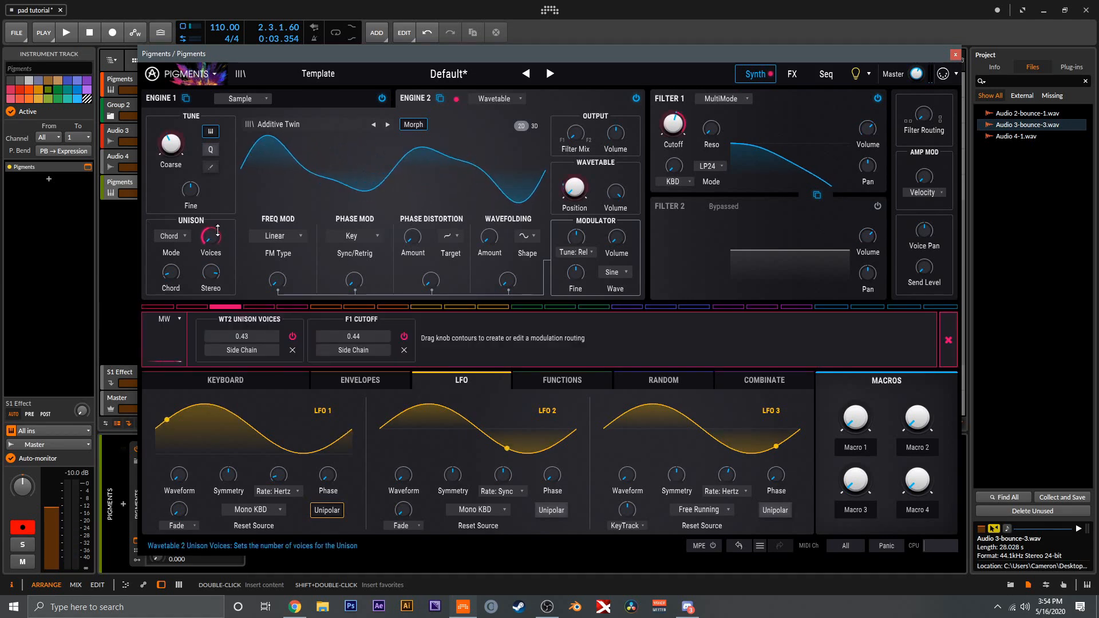
left_click_drag(663, 110, 711, 114)
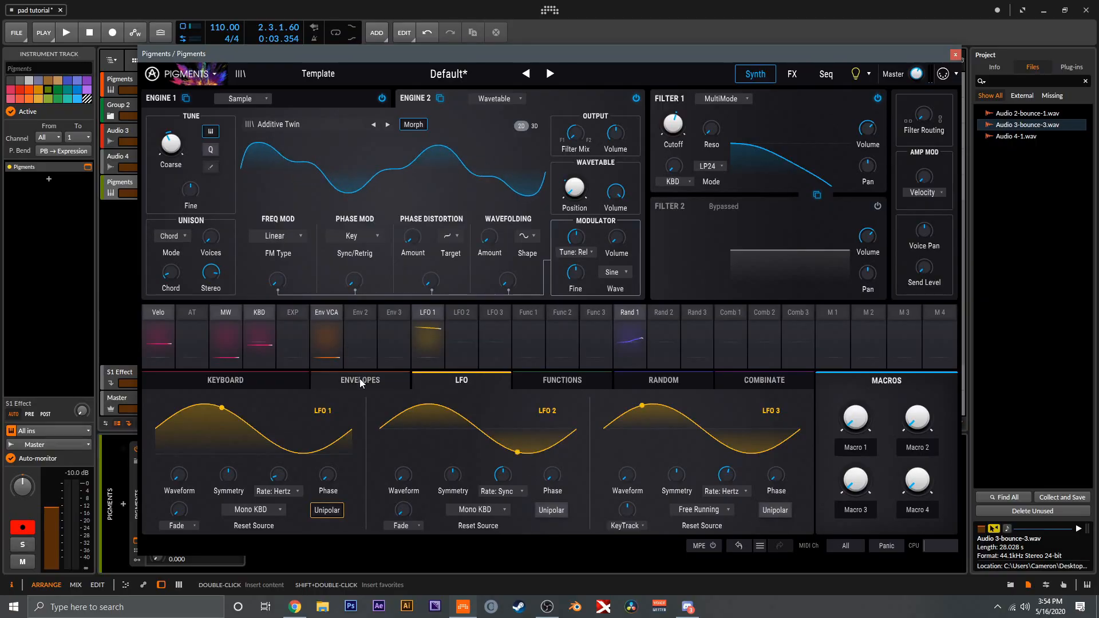
- Set the Env VCA attack to about 1.44 s and lengthen its release
left_click(360, 379)
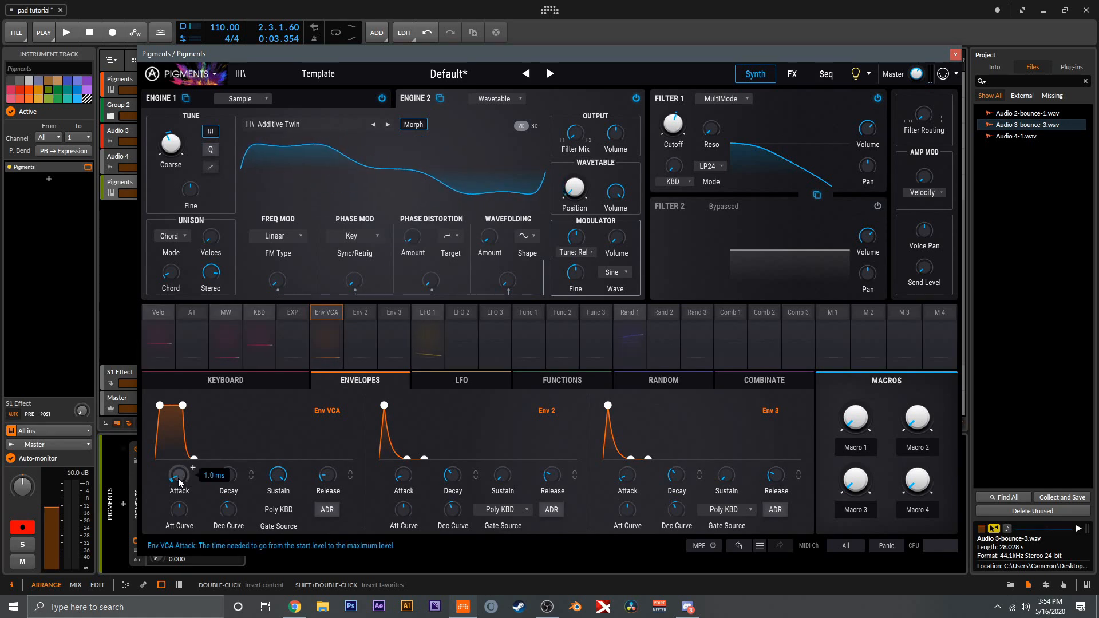
left_click_drag(179, 481, 179, 458)
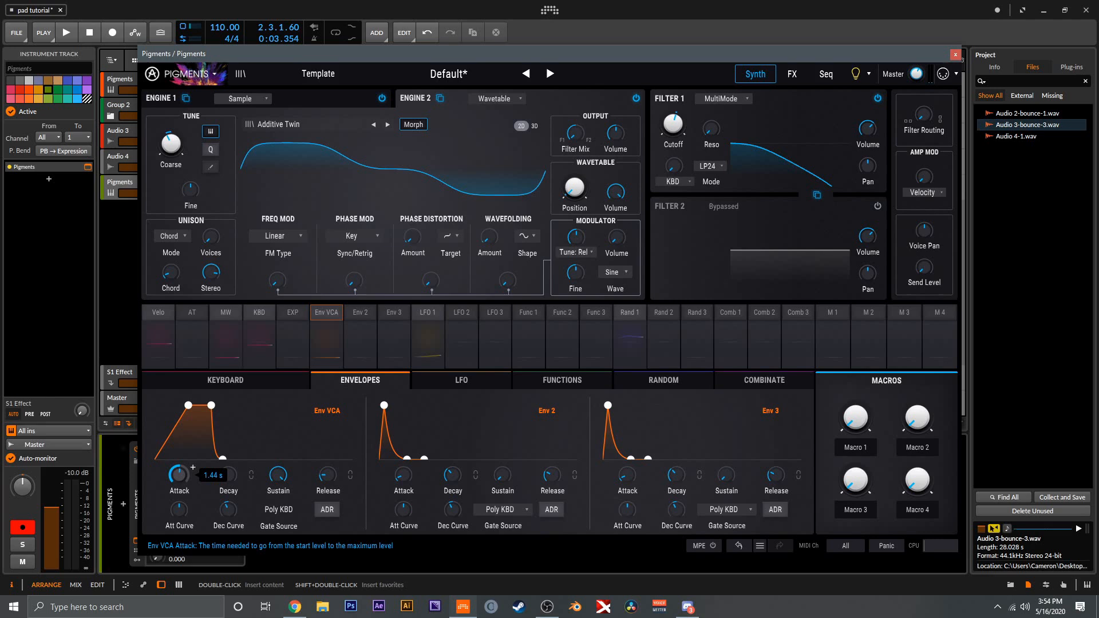
left_click_drag(327, 476, 327, 461)
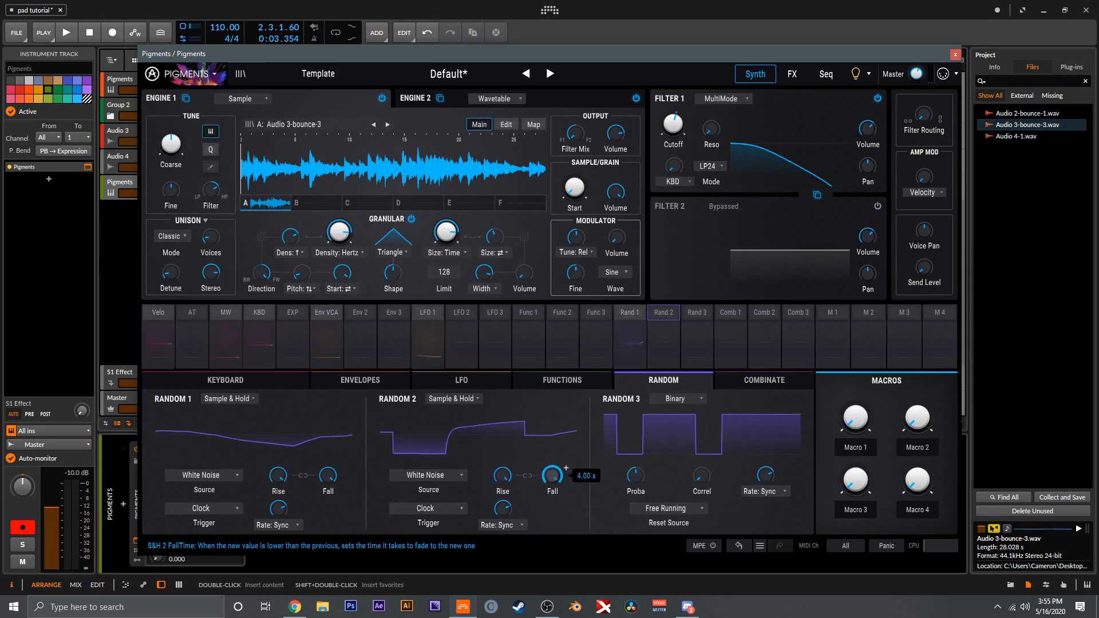
- Set Random 2's rate type to Hertz and lower its rate
left_click(504, 525)
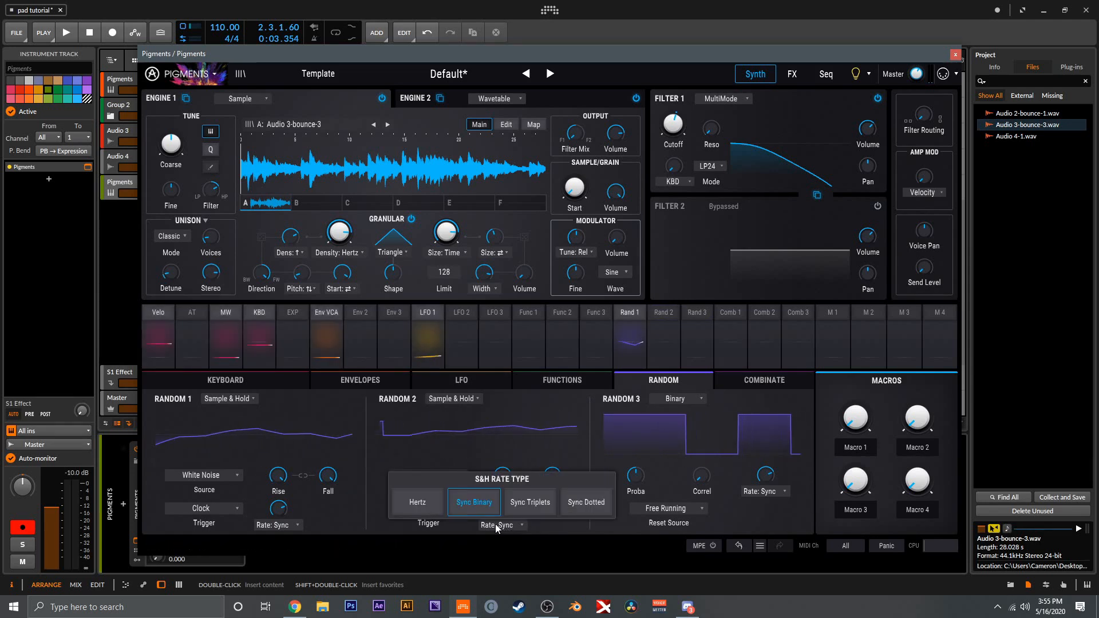
left_click(425, 507)
left_click_drag(502, 508, 498, 511)
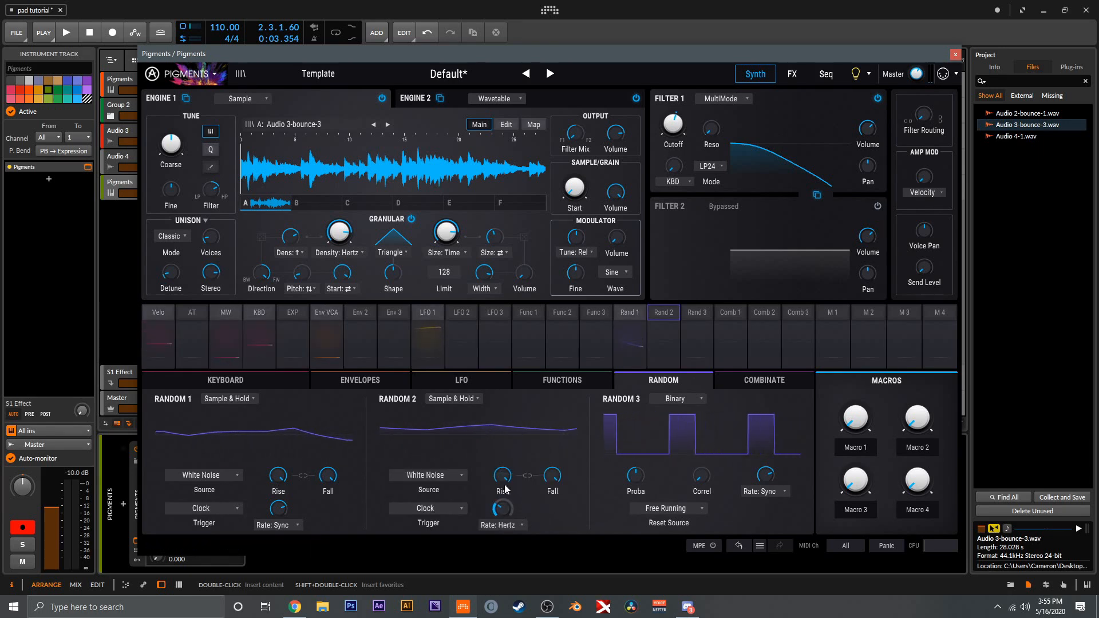
- Modulate Engine 1's sample start position with Random 2 by an amount of 1.00
left_click(657, 316)
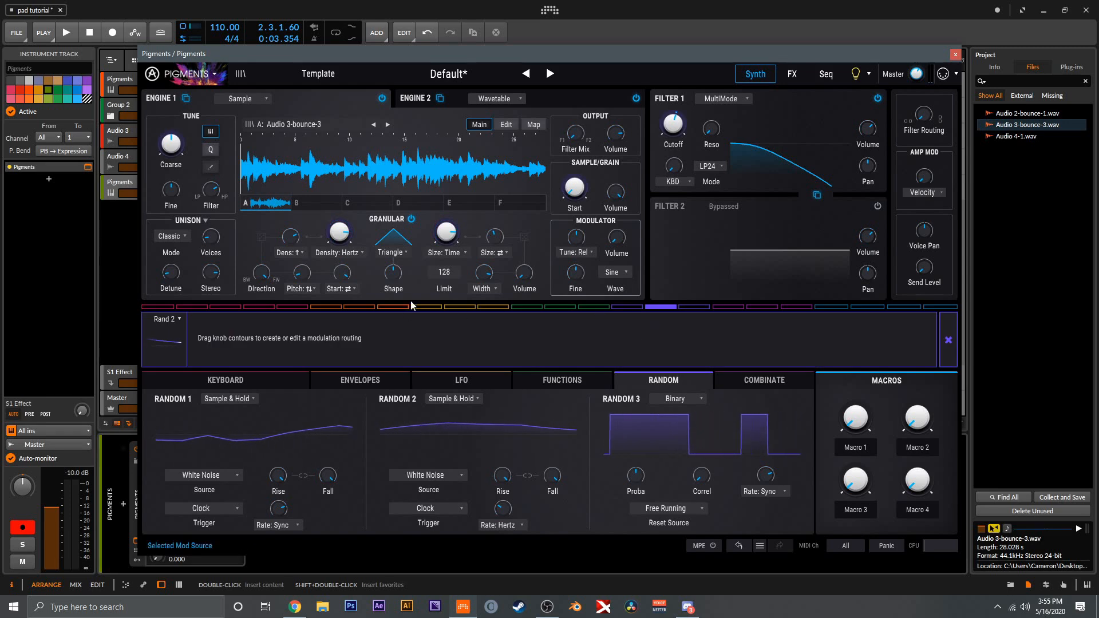
left_click_drag(564, 182, 564, 143)
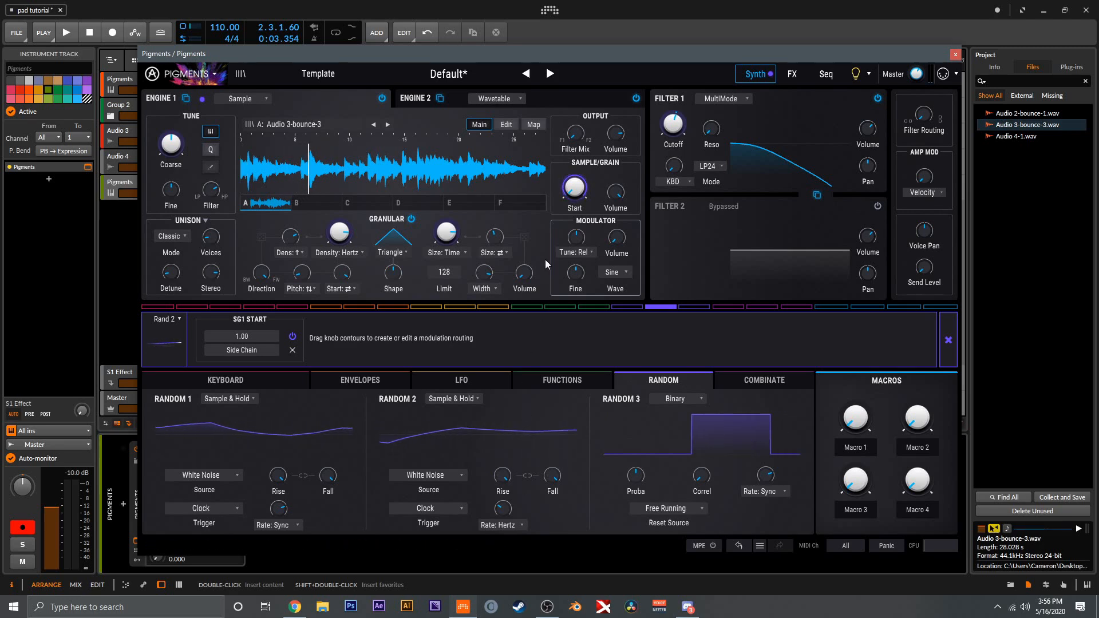
mouse_move(574, 187)
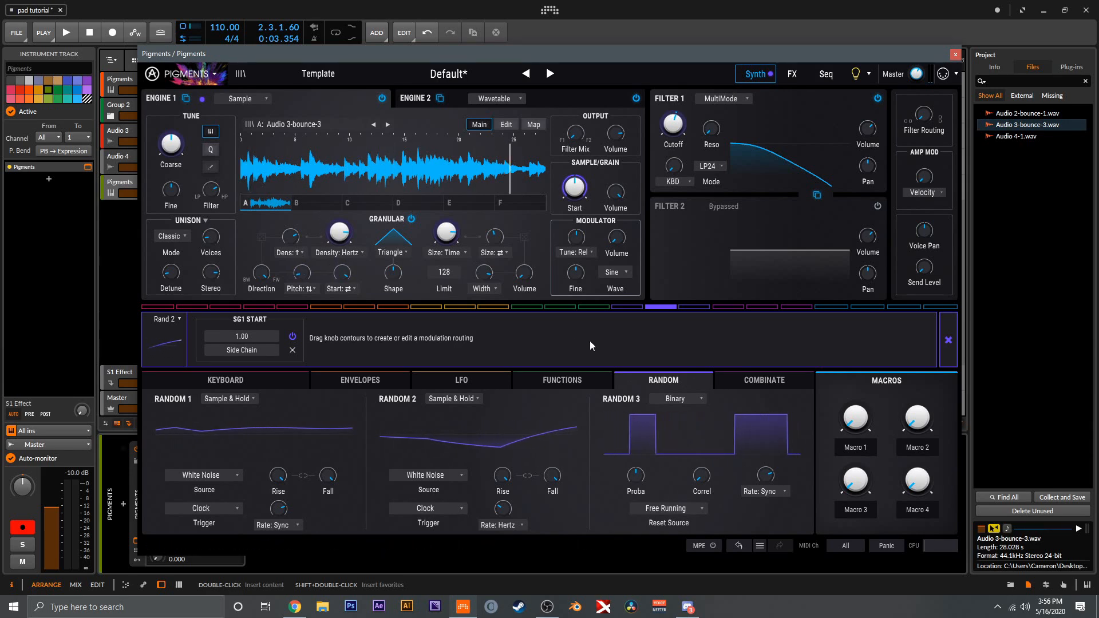
- Enable Filter 2 as a MultiMode filter and set its mode to Notch12
left_click(878, 205)
left_click(728, 207)
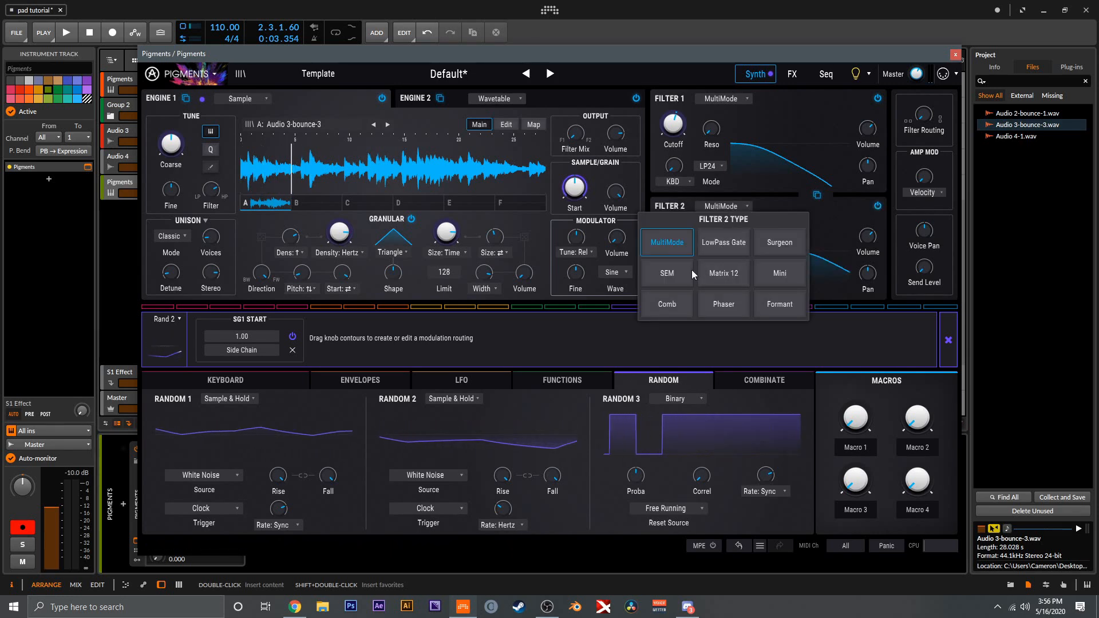
left_click(668, 245)
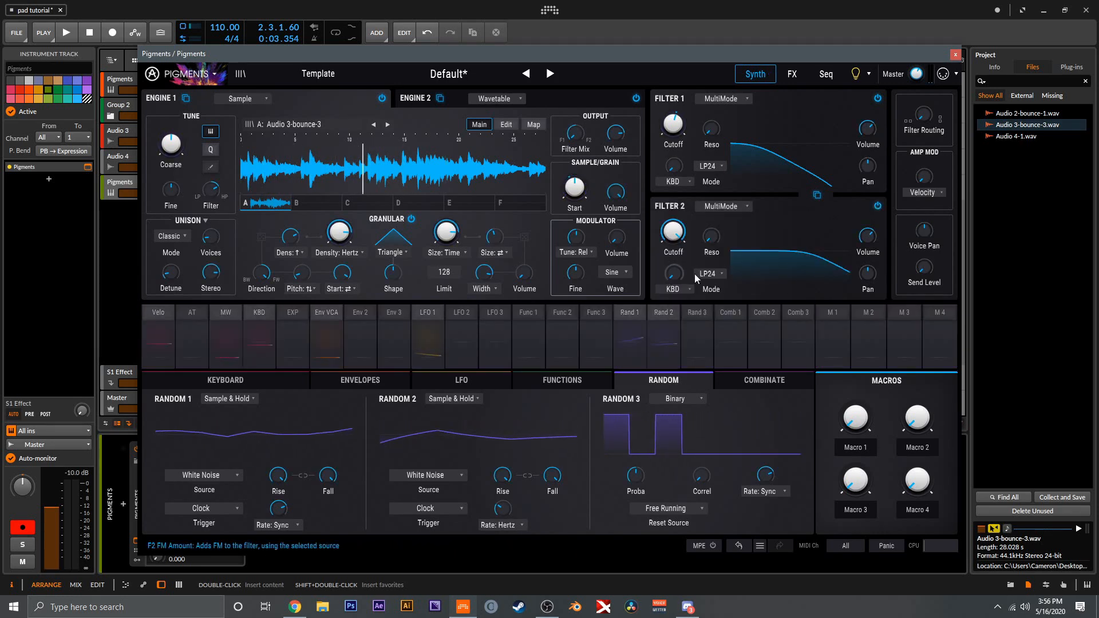
left_click(710, 273)
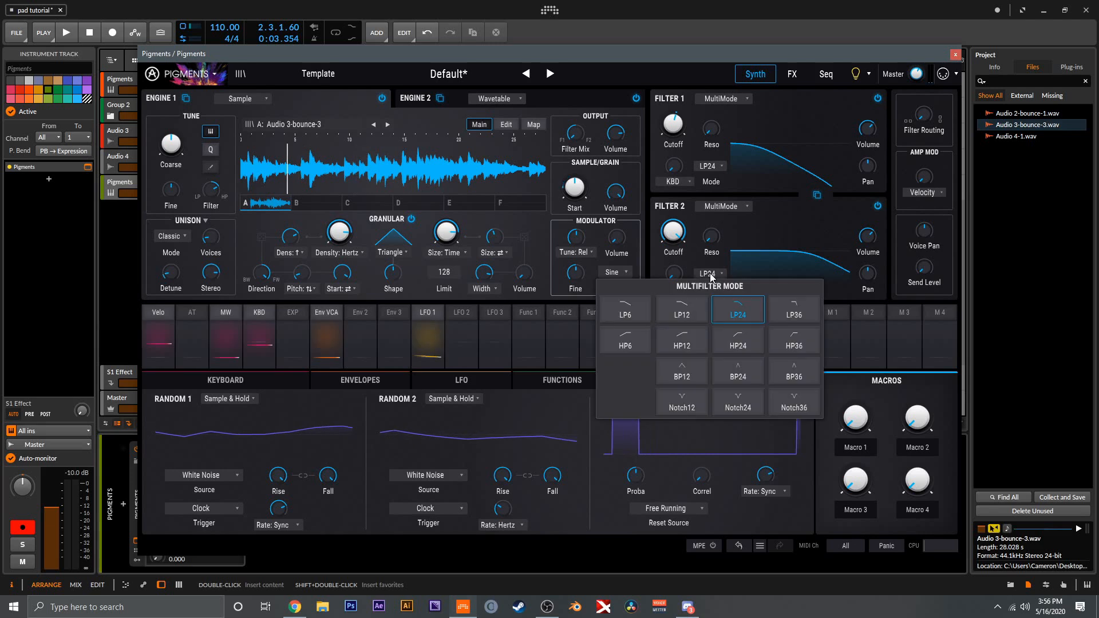
left_click(682, 401)
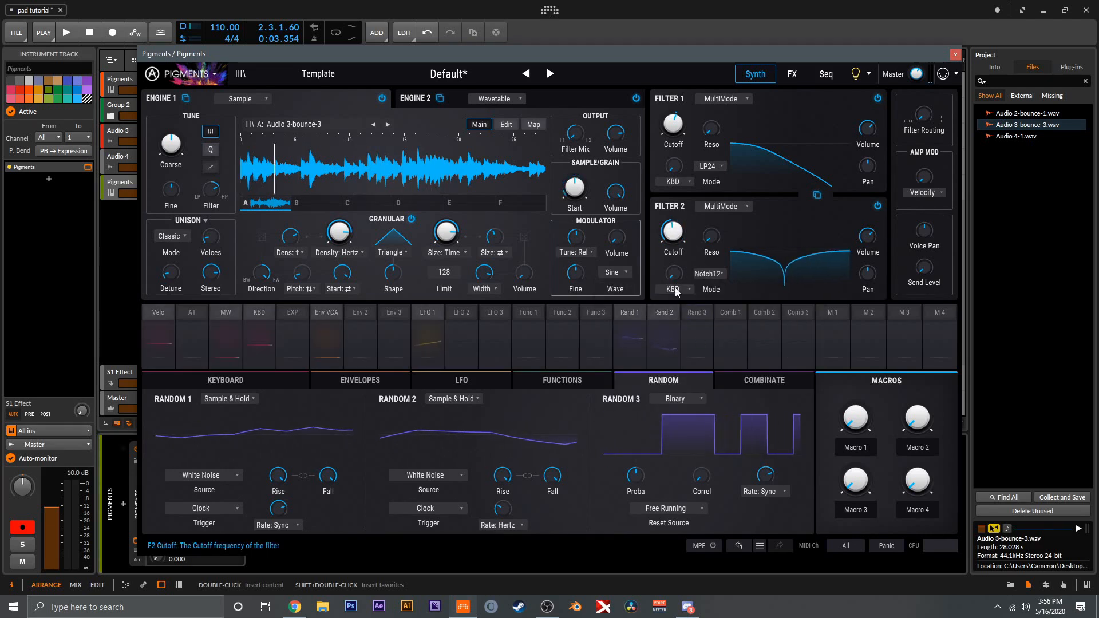
- Change Random 3 to Sample & Hold with long rise and fall times and a rate type of Hertz
left_click(699, 402)
left_click(680, 428)
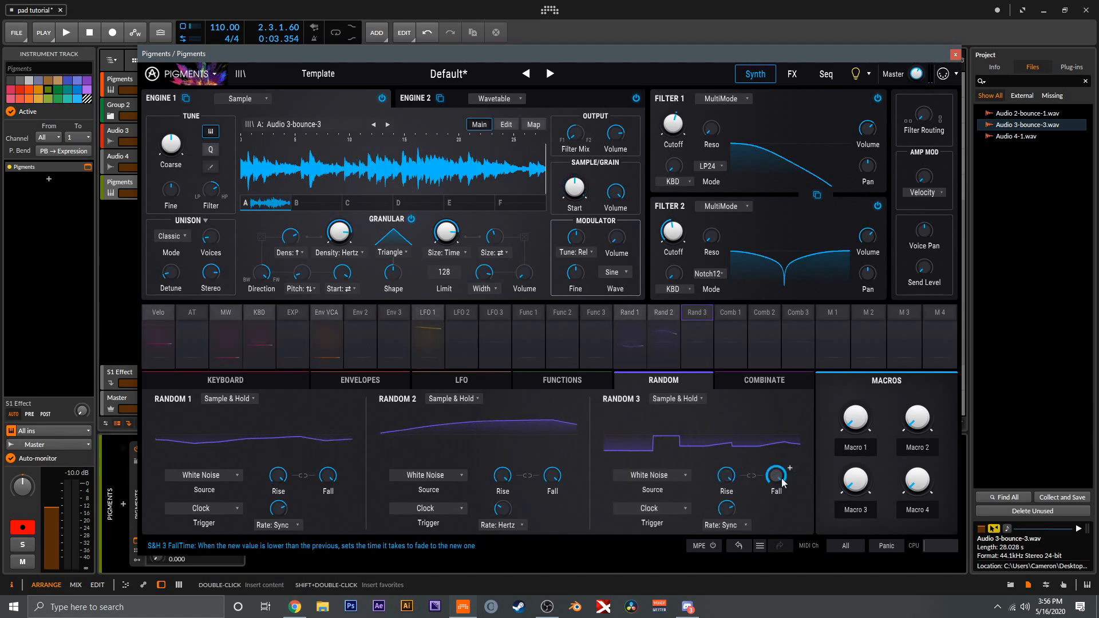
left_click(719, 525)
left_click(651, 503)
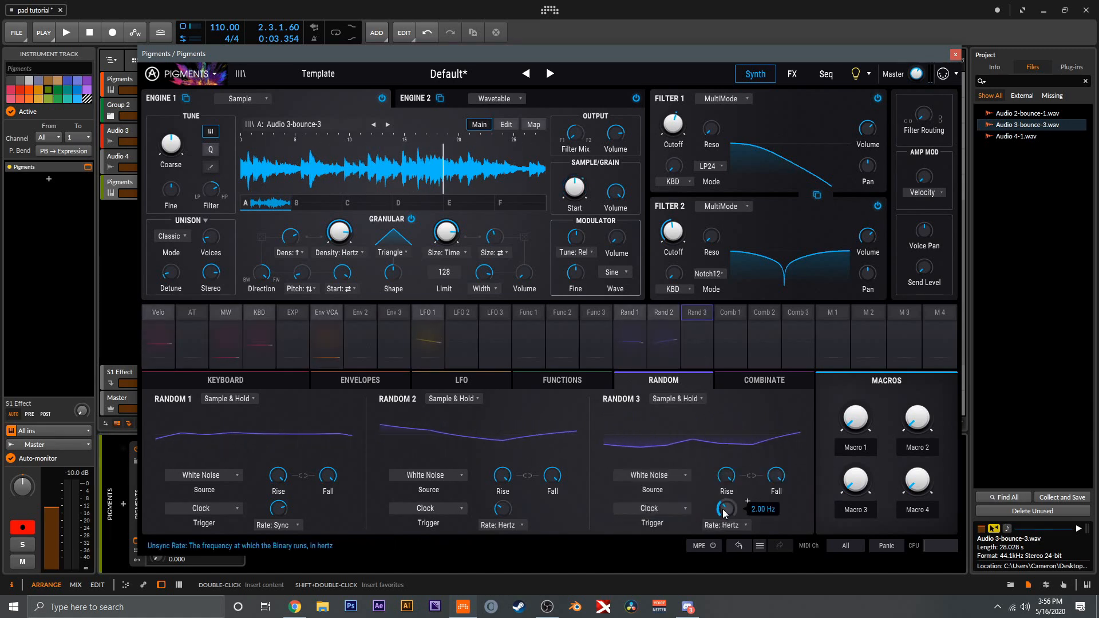
- Modulate Filter 2's cutoff with Random 3 by an amount of 0.23
left_click(702, 313)
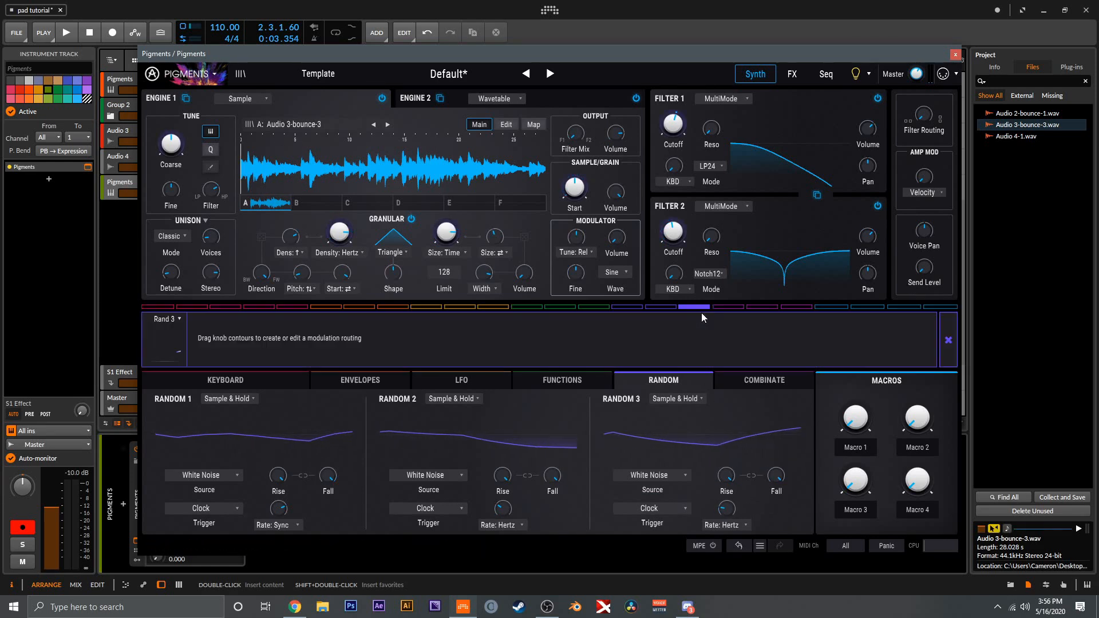
left_click_drag(664, 225, 665, 213)
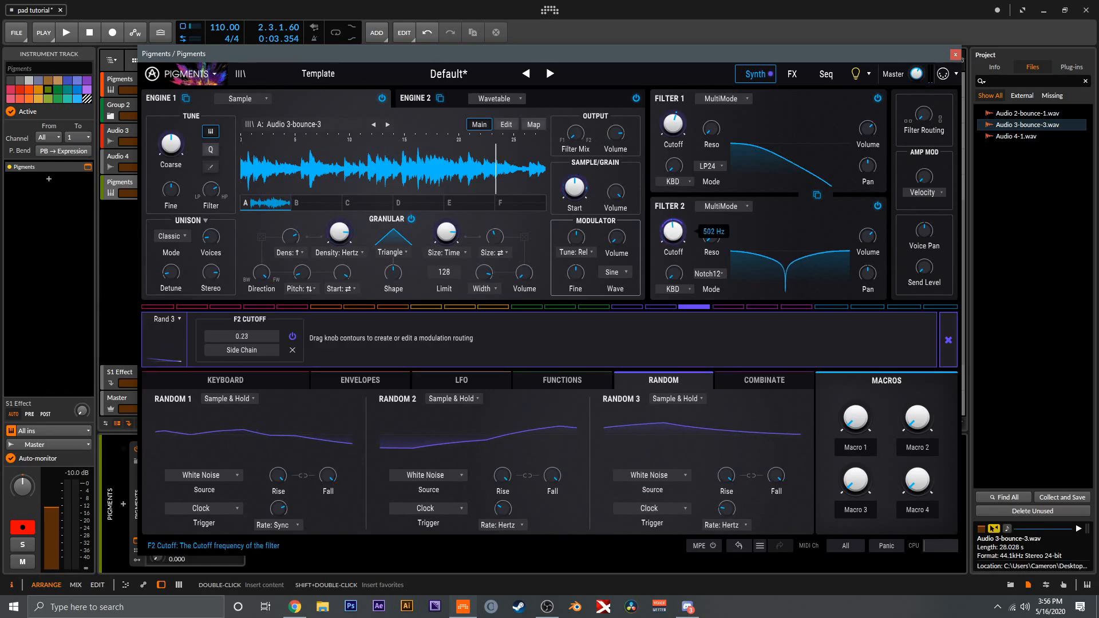
mouse_move(711, 241)
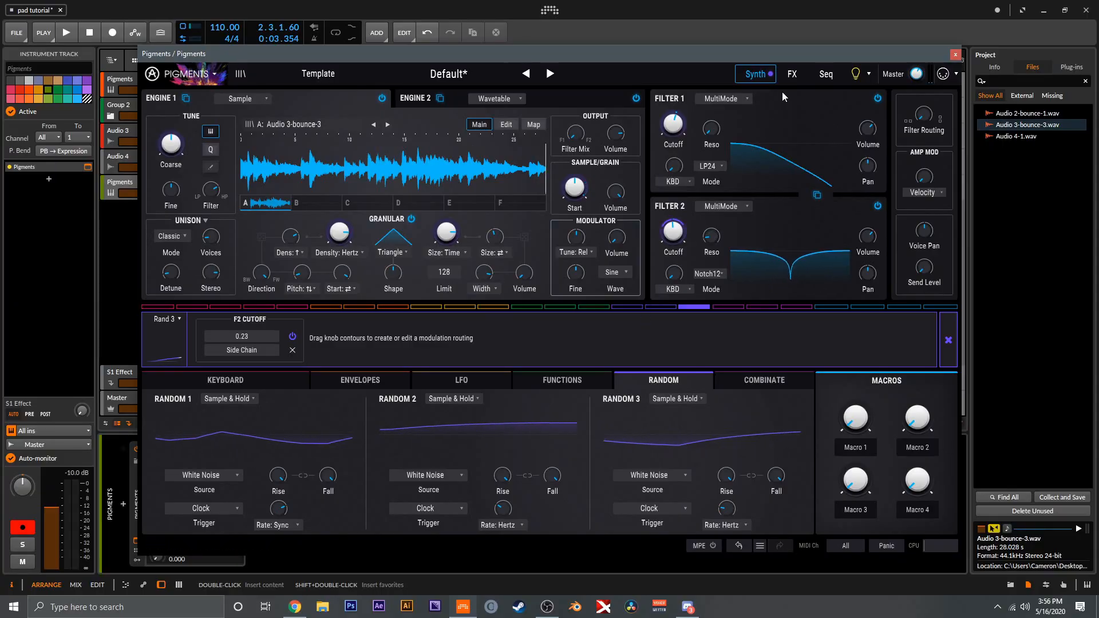
- On FX Bus A, replace the Delay with an Overdrive at 0.128 drive and the Reverb with a Chorus
left_click(793, 75)
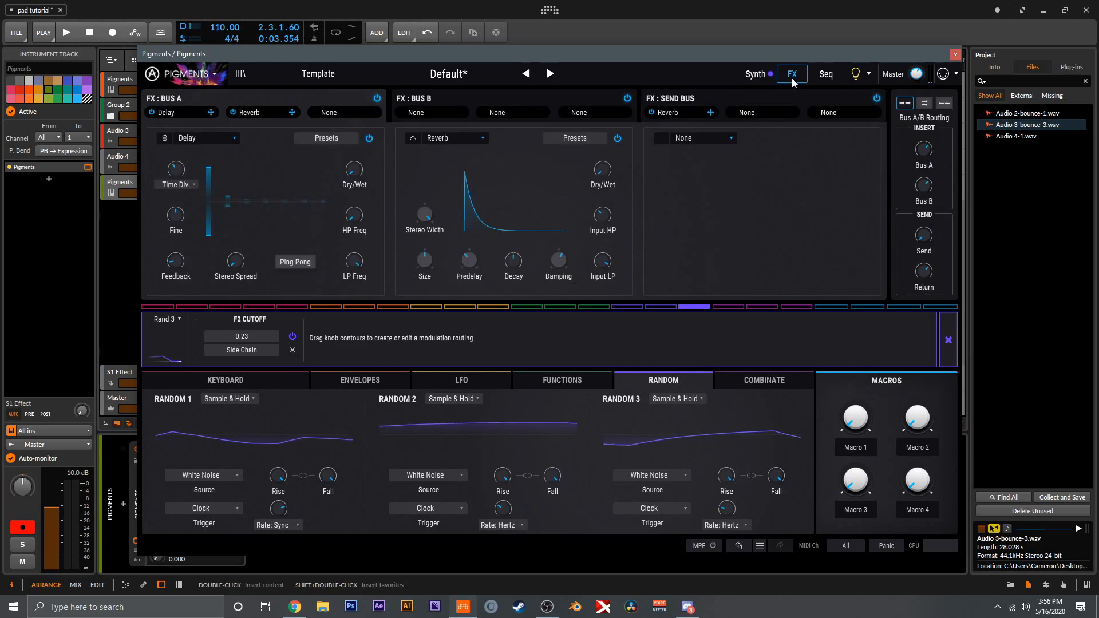
left_click(217, 139)
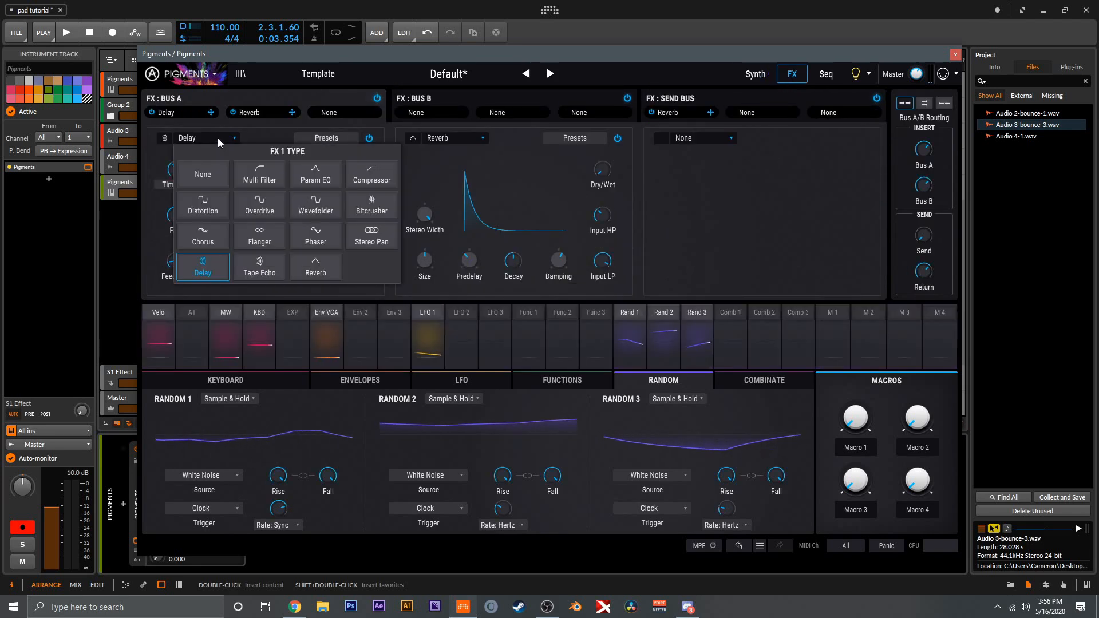
left_click(248, 209)
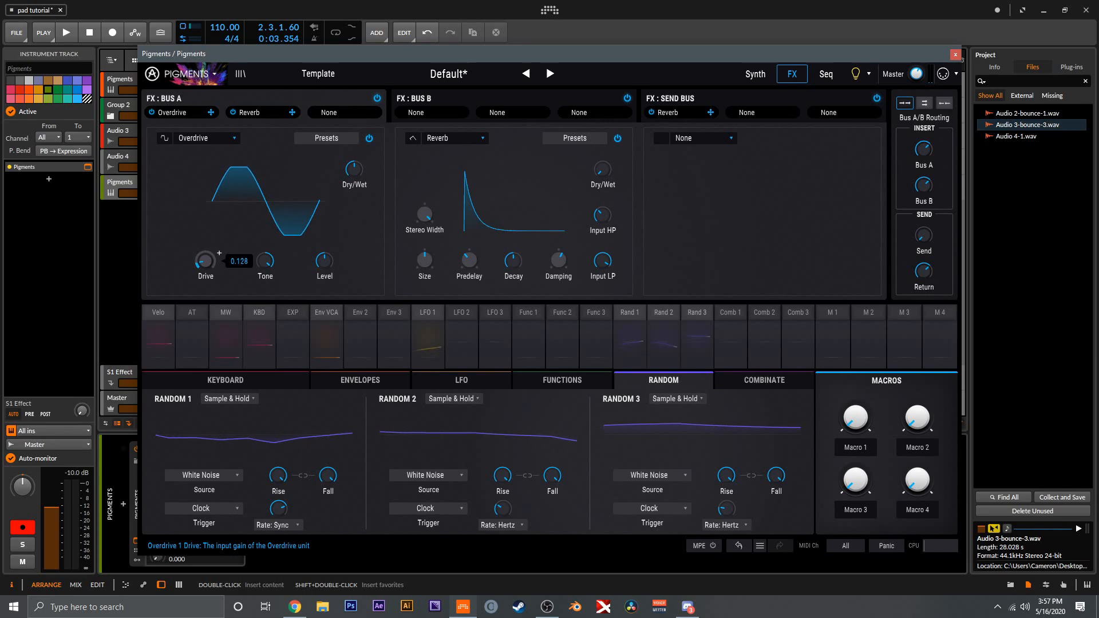
left_click(450, 137)
left_click(464, 235)
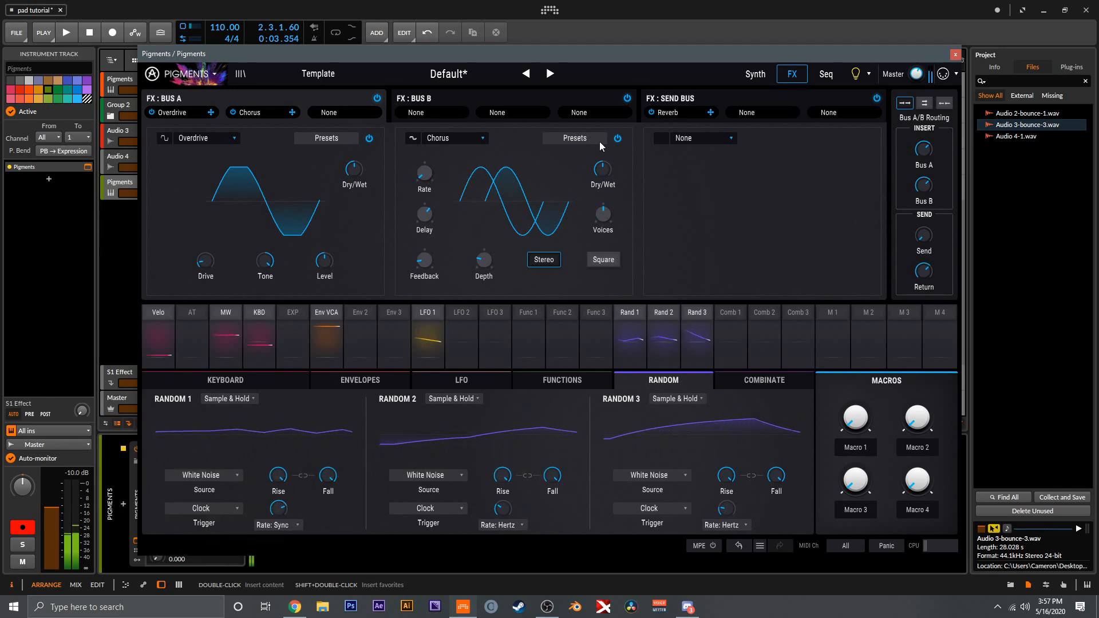
- Switch off the Chorus on FX Bus A and bypass Filter 2
left_click(617, 138)
left_click(756, 74)
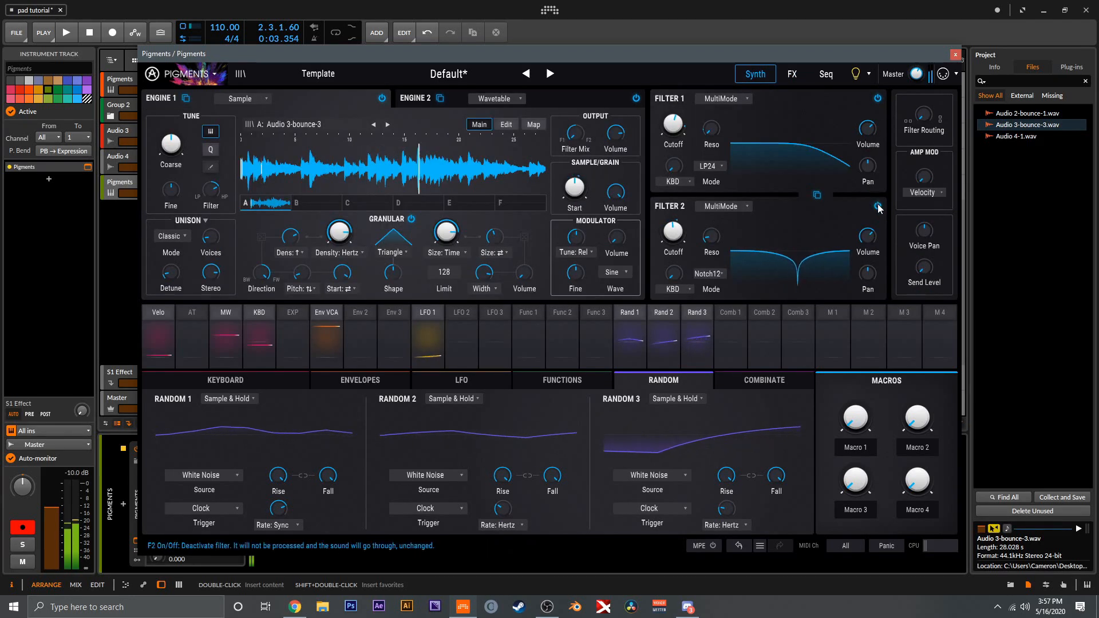
left_click(878, 208)
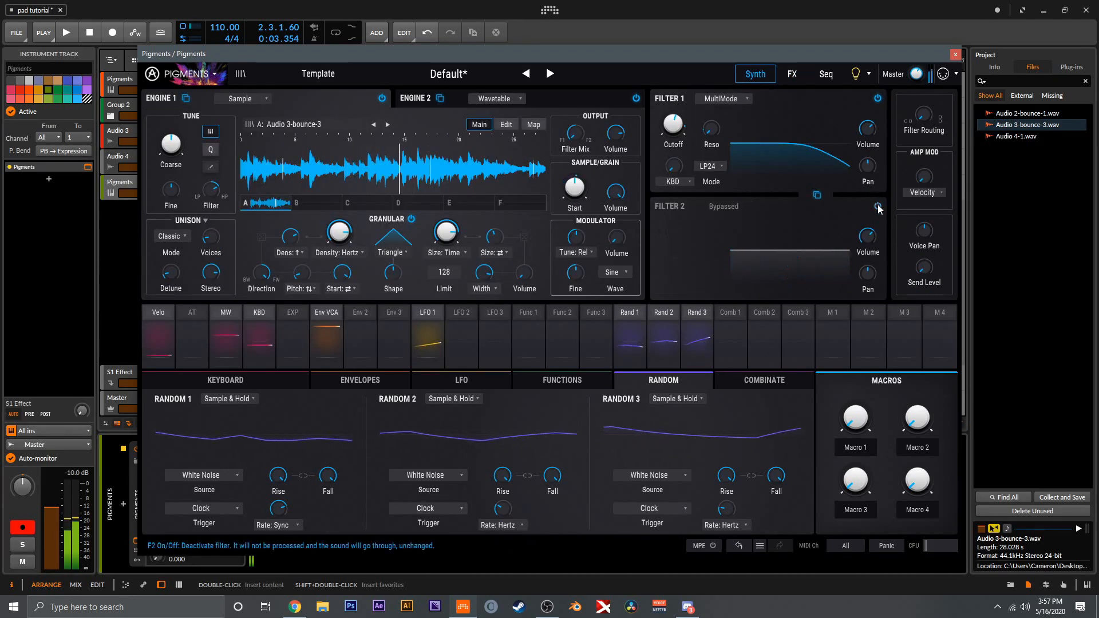
mouse_move(679, 134)
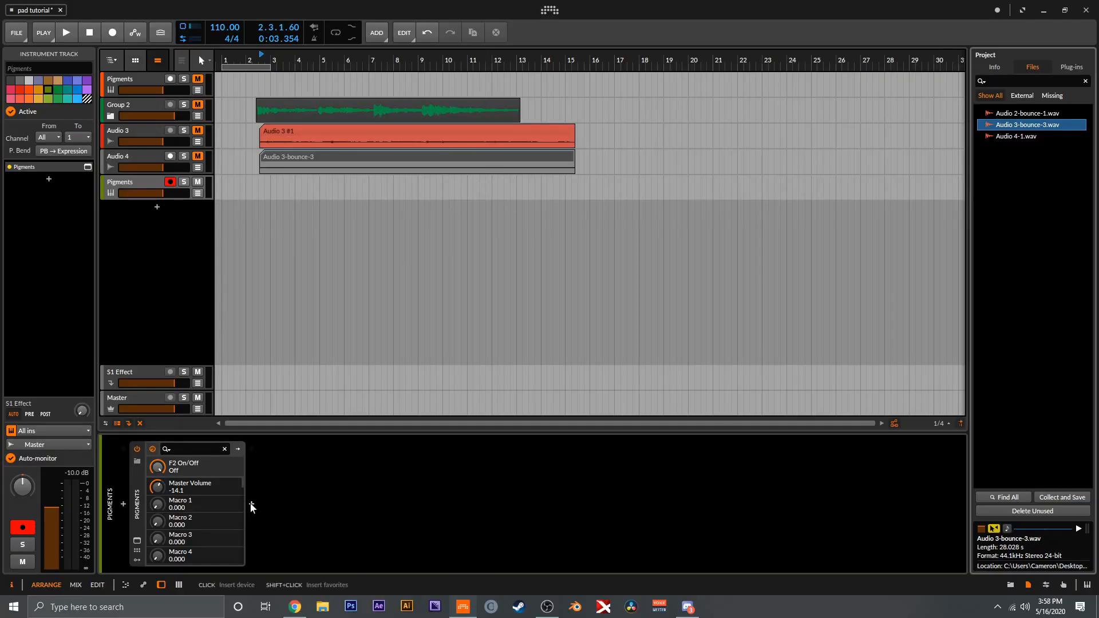
- Insert the Denise Bad Tape effect after Pigments in the device chain
left_click(250, 507)
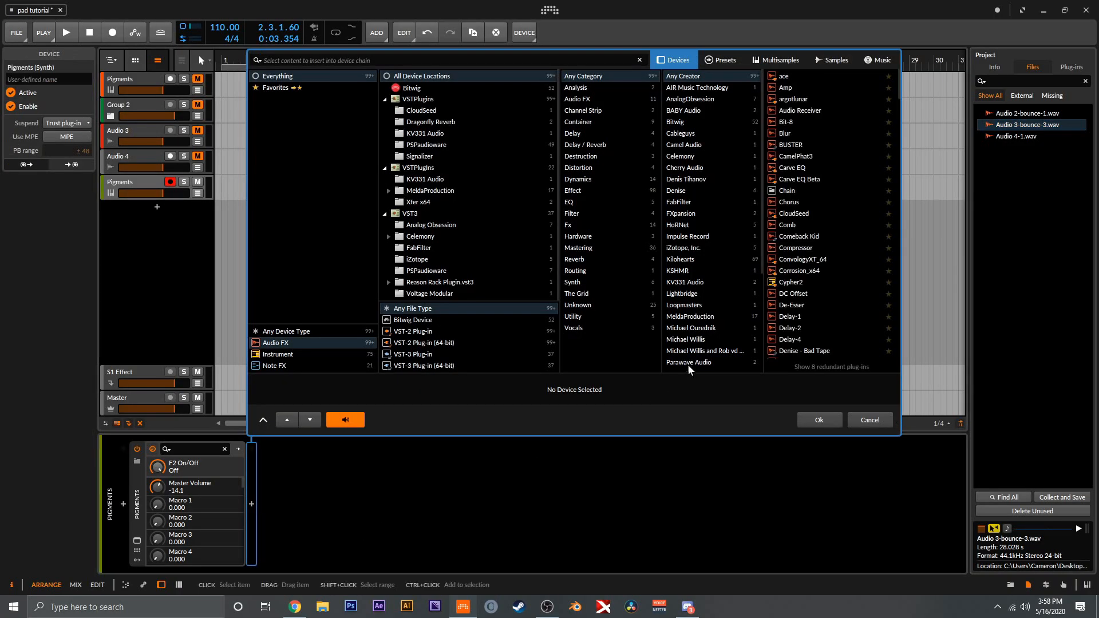
left_click(811, 349)
double_click(811, 348)
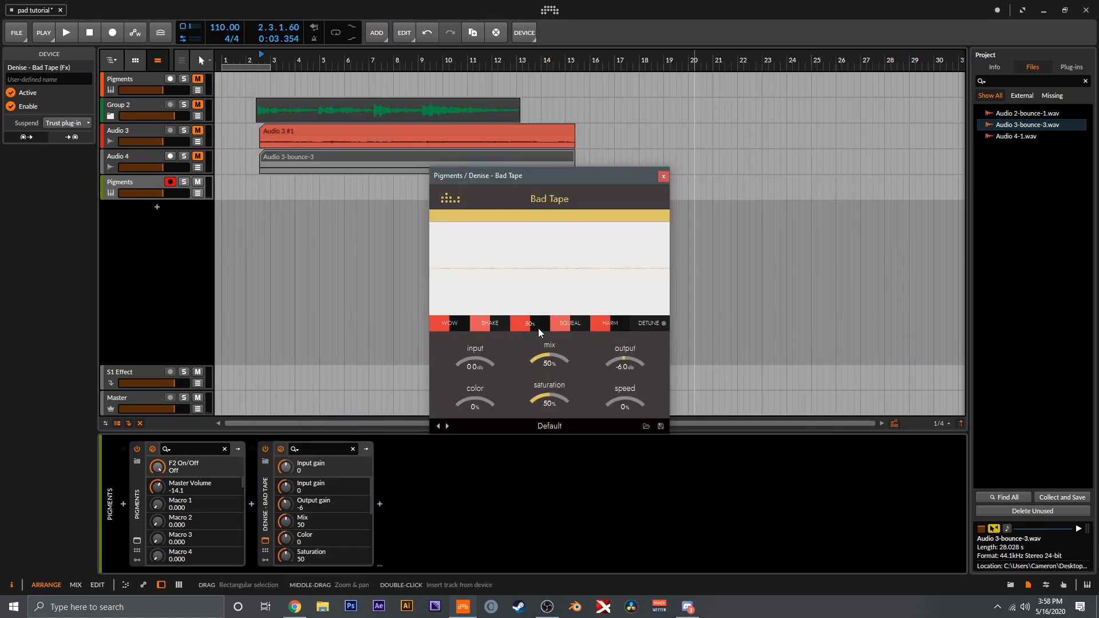
- Reduce Bad Tape's Wow, Shake, Hiss, Squeal and Harm, adjust its Speed, and set Color to -39
left_click_drag(609, 325, 582, 327)
left_click(594, 320)
left_click(515, 325)
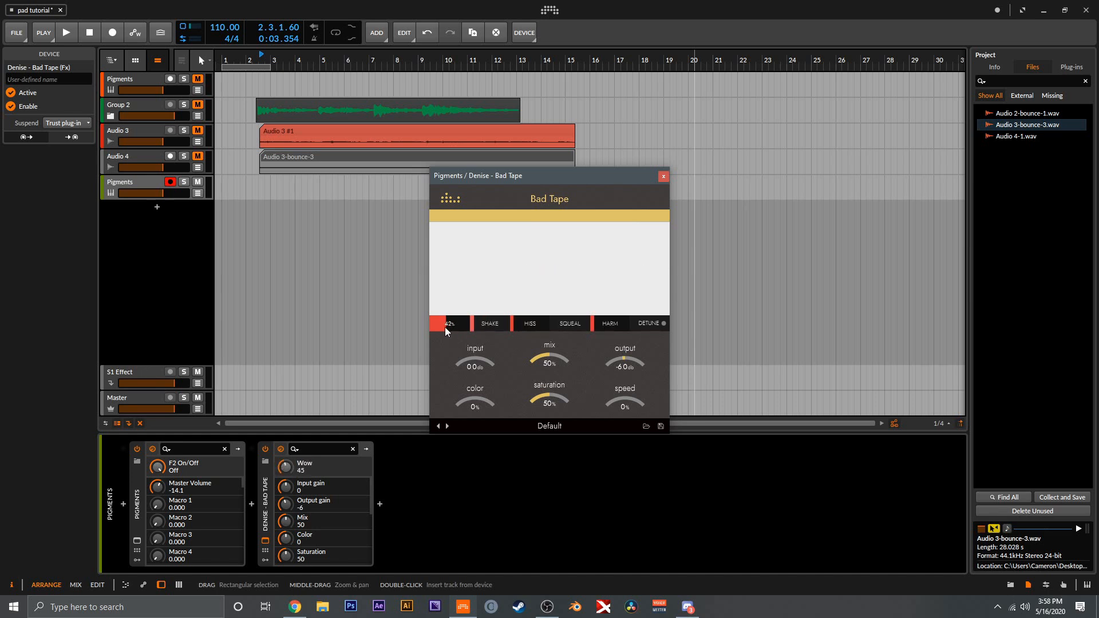
left_click_drag(611, 389, 625, 418)
left_click_drag(498, 410, 485, 399)
left_click(664, 176)
- Insert Comeback Kid after Bad Tape and set its delay to Free mode with a time of 594 ms
left_click(380, 503)
double_click(927, 236)
left_click(569, 336)
left_click_drag(483, 338, 482, 324)
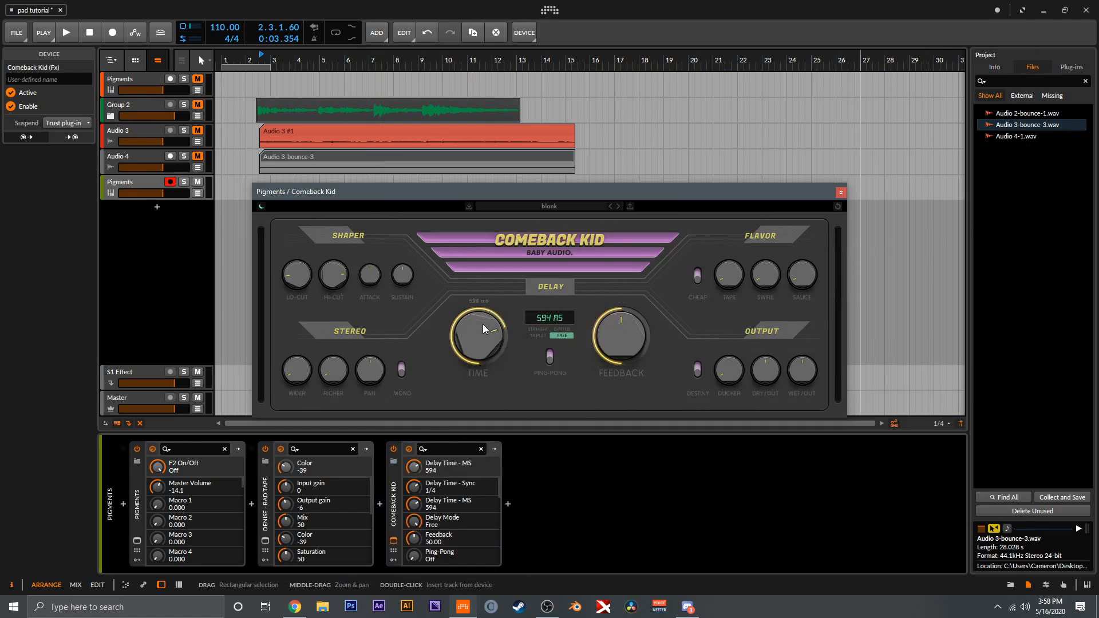
- Set Comeback Kid's feedback to 44, turn on Ping-Pong, and raise Lo-Cut to 158.32 while lowering Hi-Cut
left_click_drag(604, 343, 604, 346)
left_click(551, 358)
left_click_drag(297, 275, 302, 261)
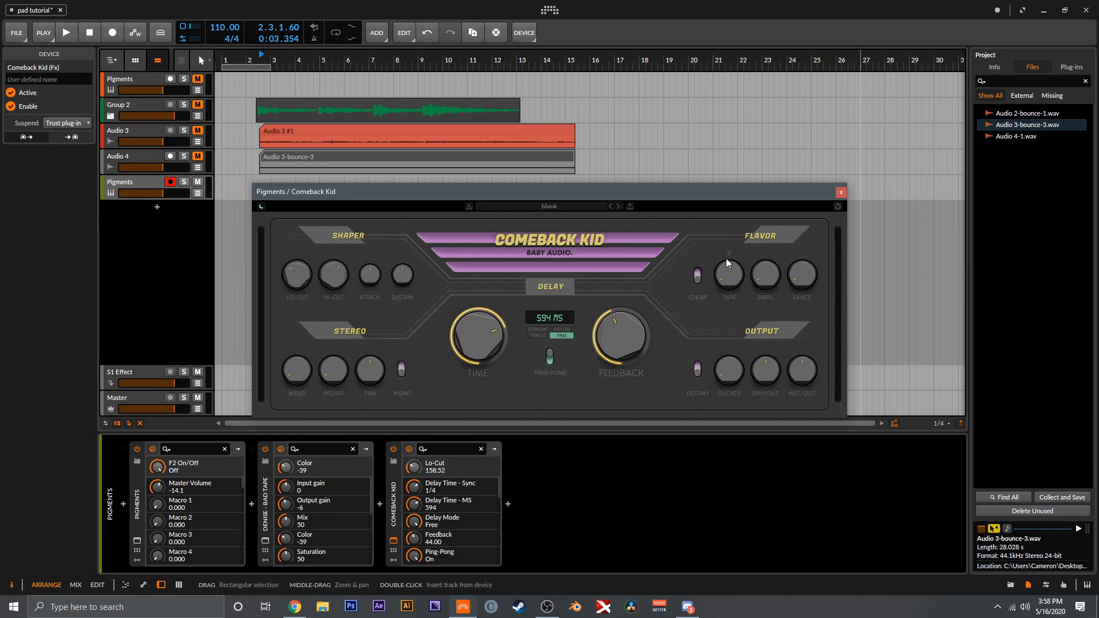
- Raise Comeback Kid's Tape and Swirl flavor, toggle the Destiny switch, and set Wet/Out to 65.60
left_click_drag(727, 276, 761, 257)
left_click(699, 369)
left_click_drag(802, 373, 803, 384)
left_click(841, 193)
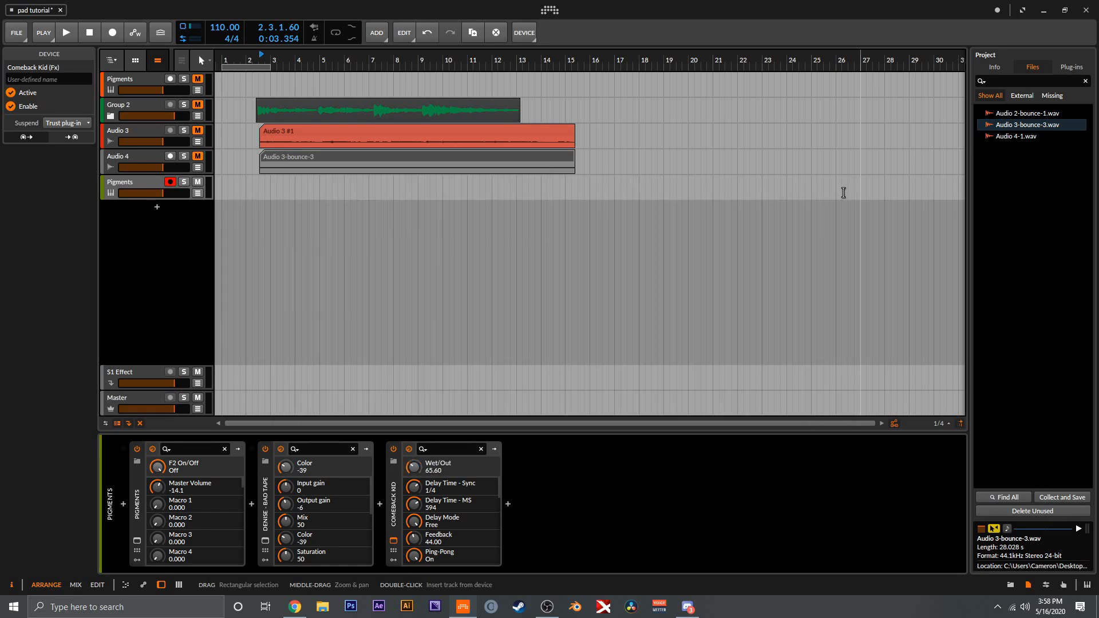
- Insert the CloudSeed reverb after Comeback Kid and raise the Late Level of Dragonfly Hall Reverb
left_click(508, 503)
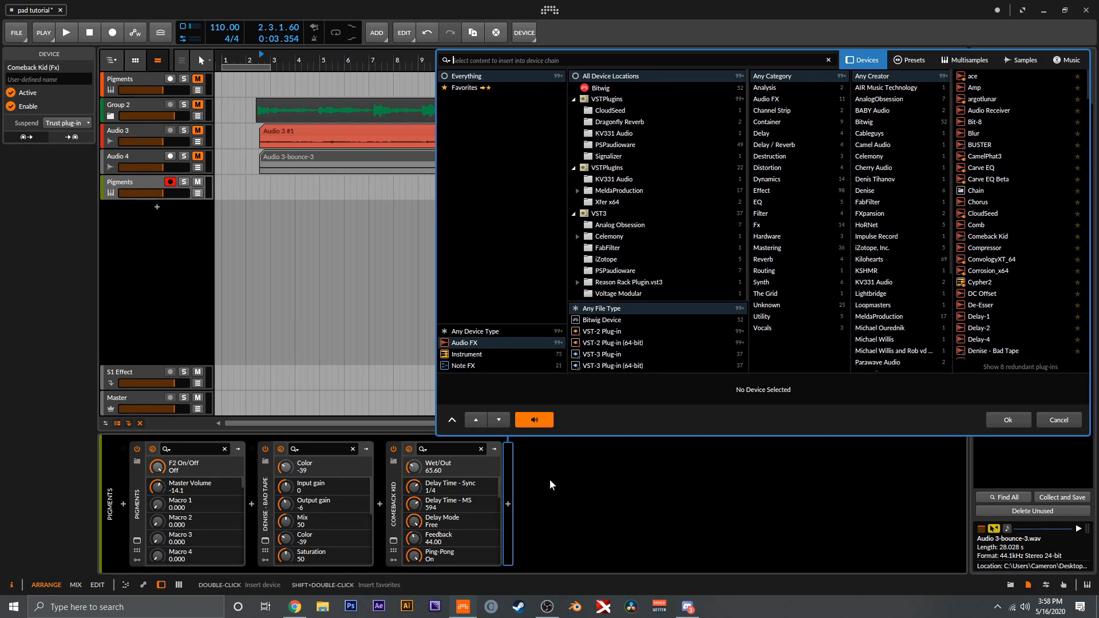
double_click(995, 213)
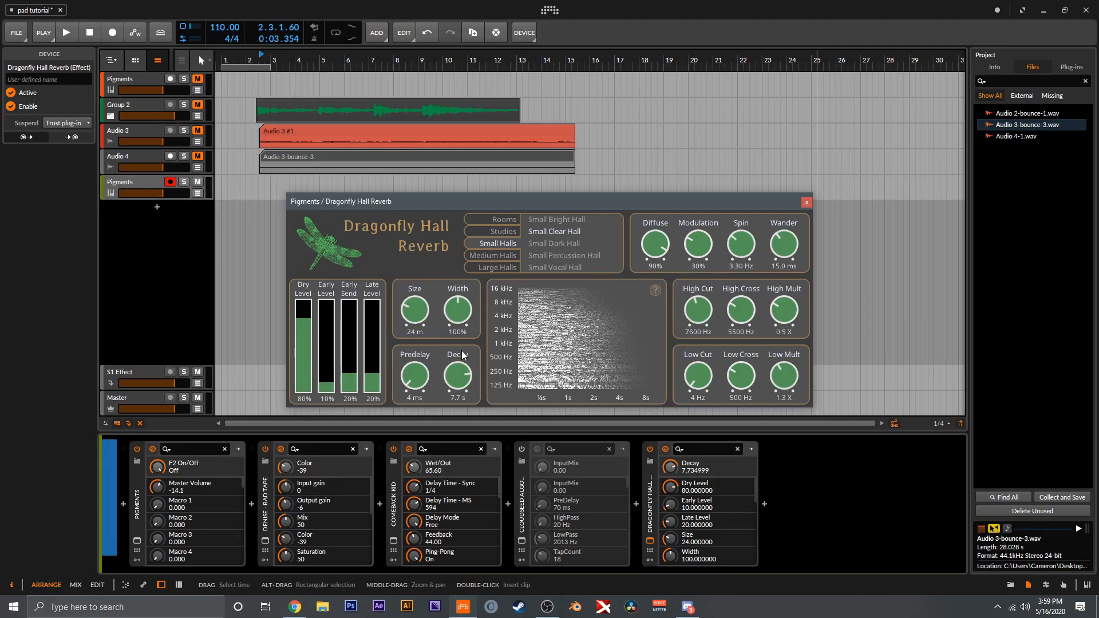
left_click_drag(377, 377, 374, 369)
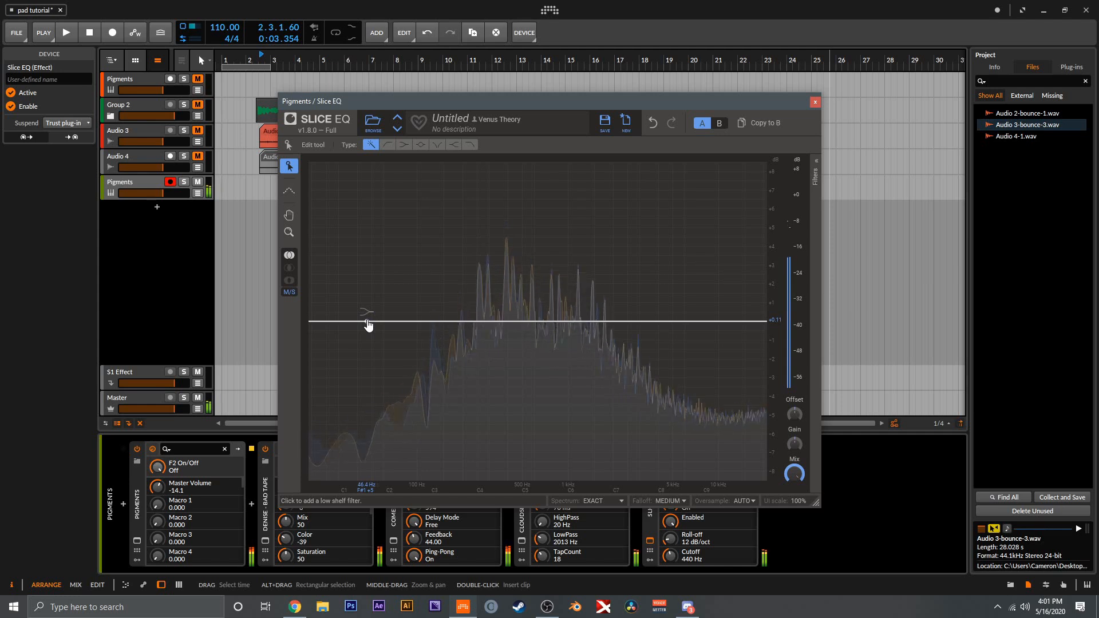
- In Slice EQ, add a low-shelf cut at 136 Hz and gentle dips at about 410 Hz, 660 Hz and 1 kHz
left_click_drag(368, 325, 439, 347)
left_click_drag(501, 322, 510, 347)
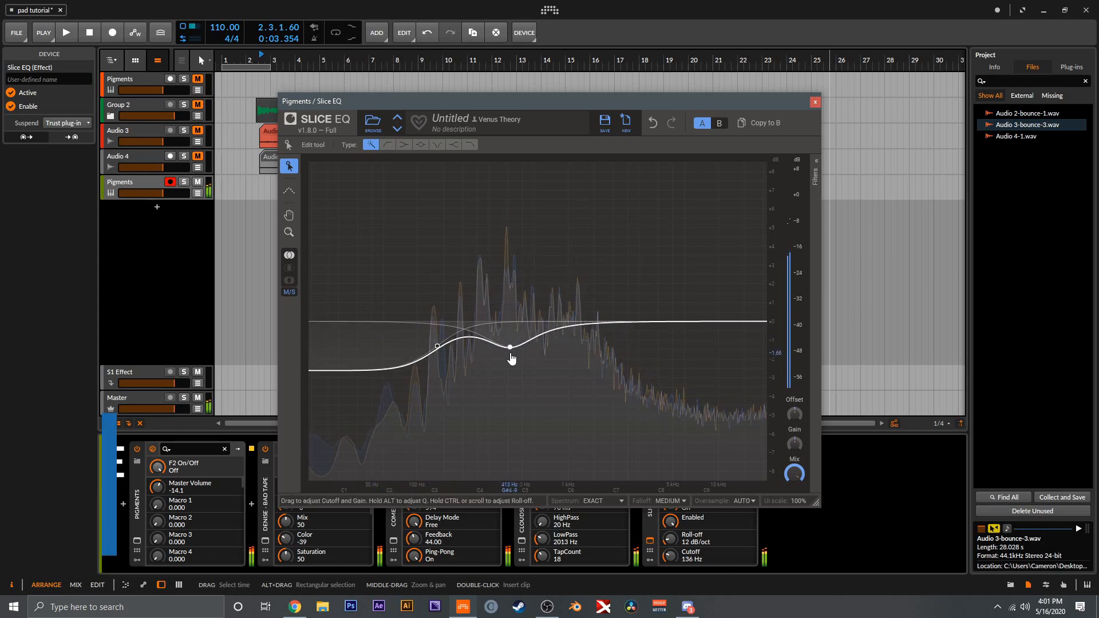
mouse_move(582, 321)
left_mouse_down()
mouse_move(593, 286)
mouse_move(576, 259)
mouse_move(571, 337)
left_mouse_up()
left_click_drag(499, 333, 542, 330)
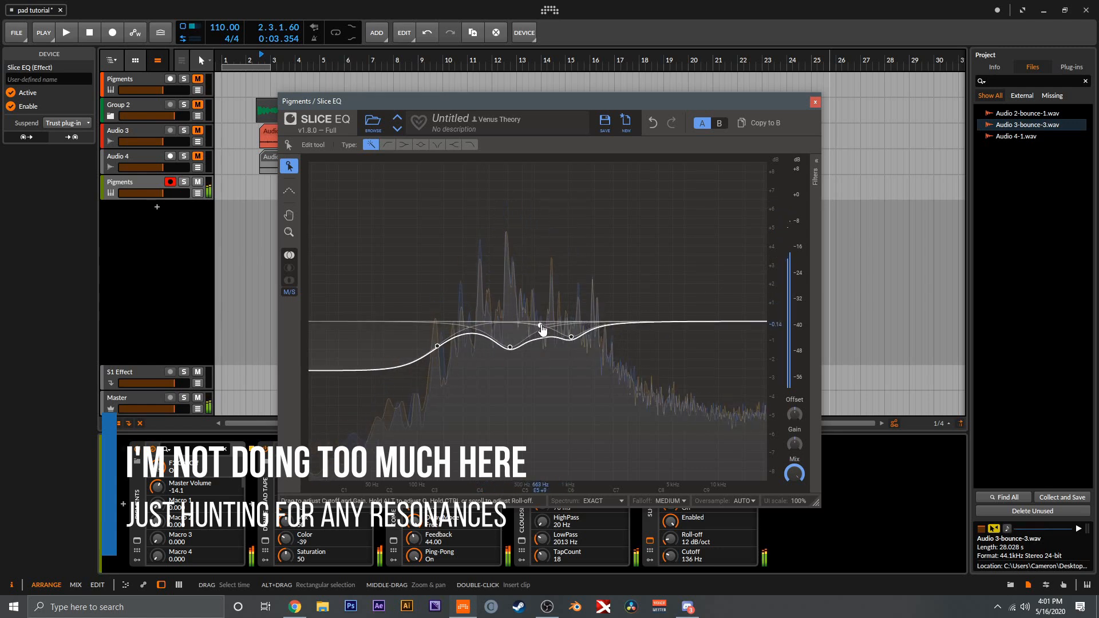
- Add a high-shelf cut, narrow cuts near 2 kHz and 272 Hz, and a high cut, and deepen the low shelf at 131 Hz
left_click_drag(705, 325, 618, 360)
left_click_drag(483, 335, 485, 363)
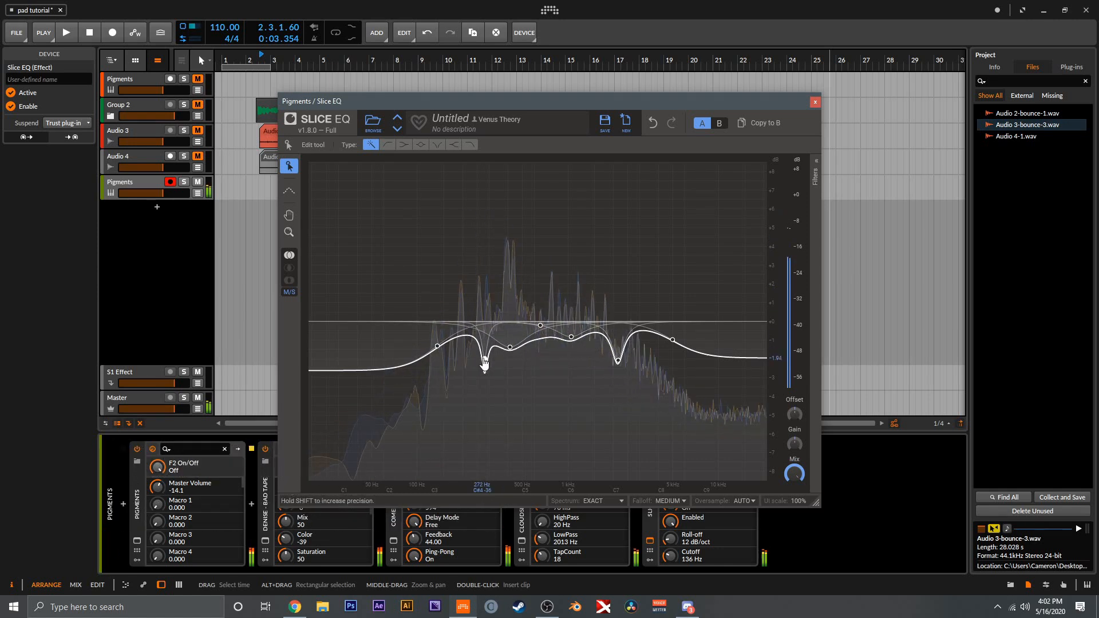
left_click_drag(437, 348, 436, 359)
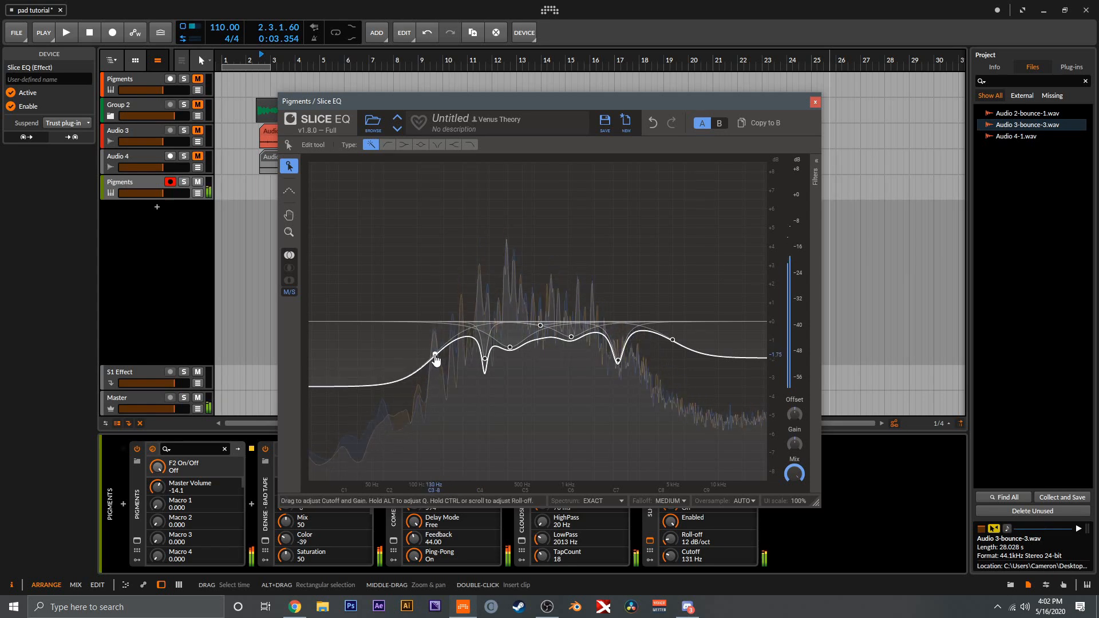
left_click_drag(762, 322, 739, 338)
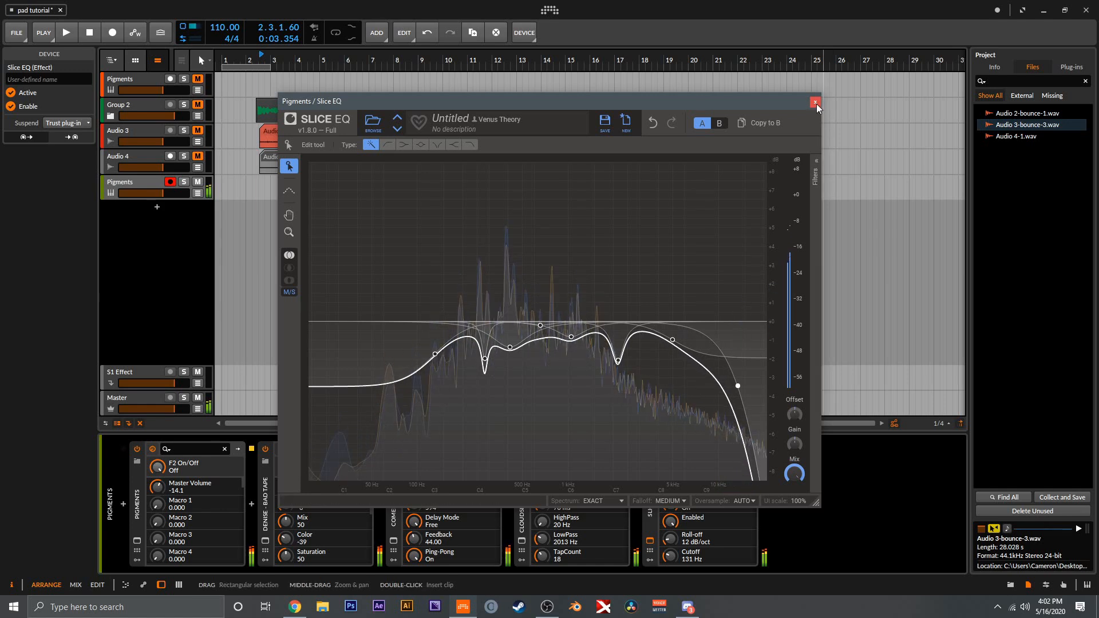